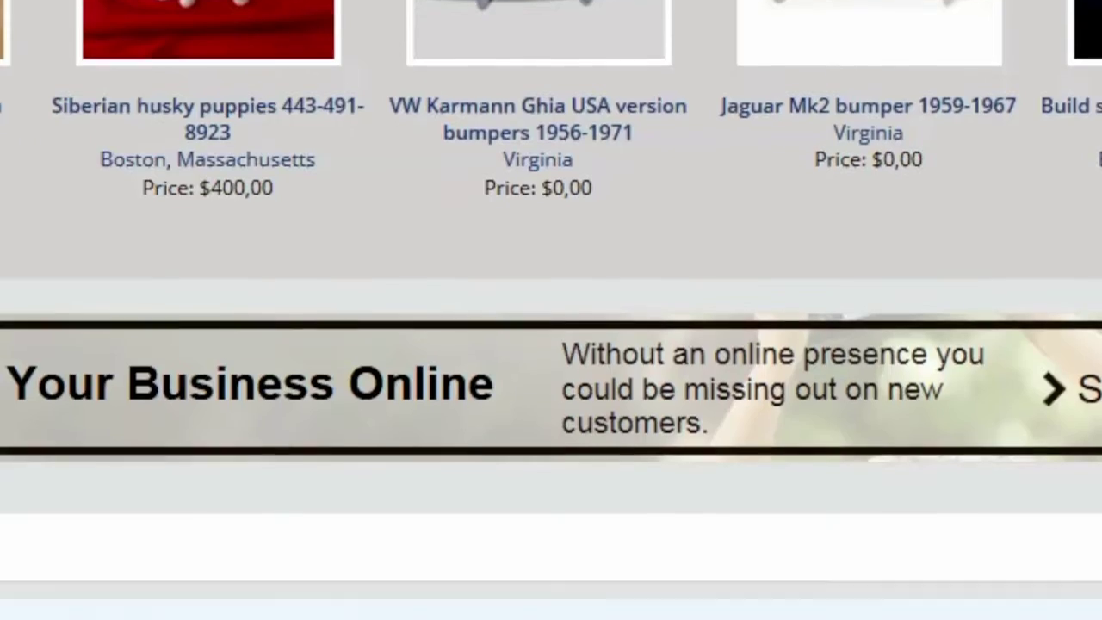
scroll(504, 192, down, 10)
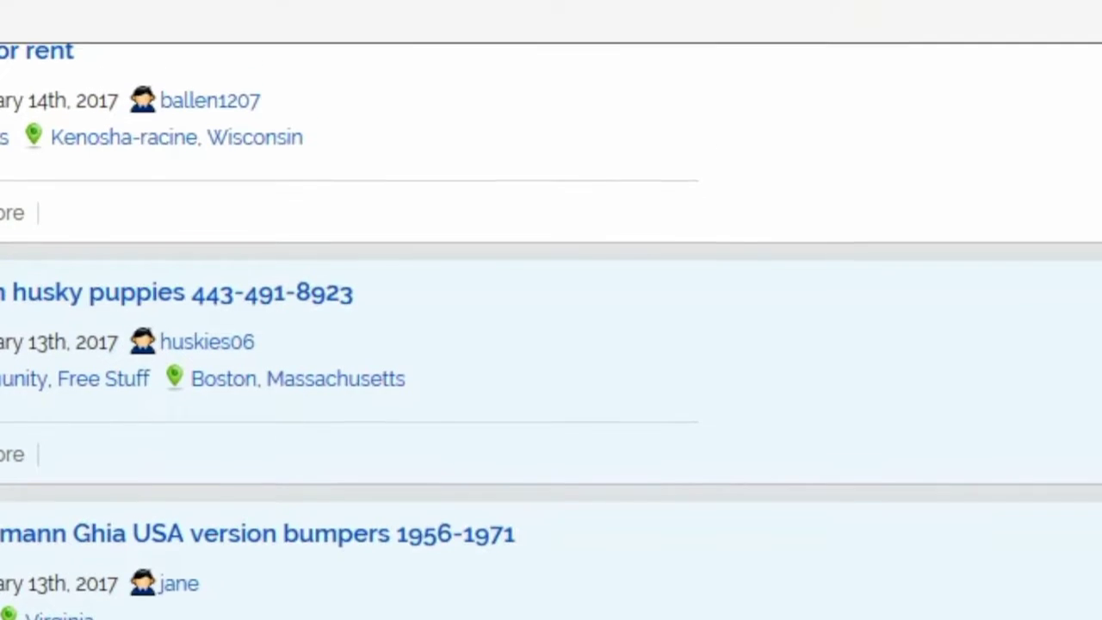
scroll(551, 310, up, 10)
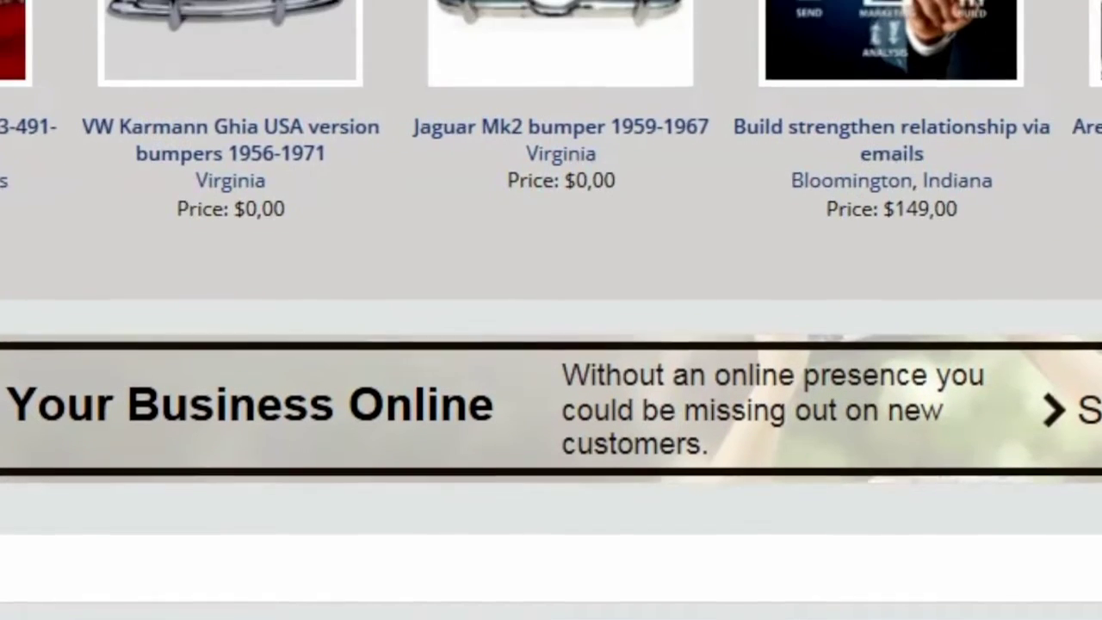
scroll(551, 310, up, 2)
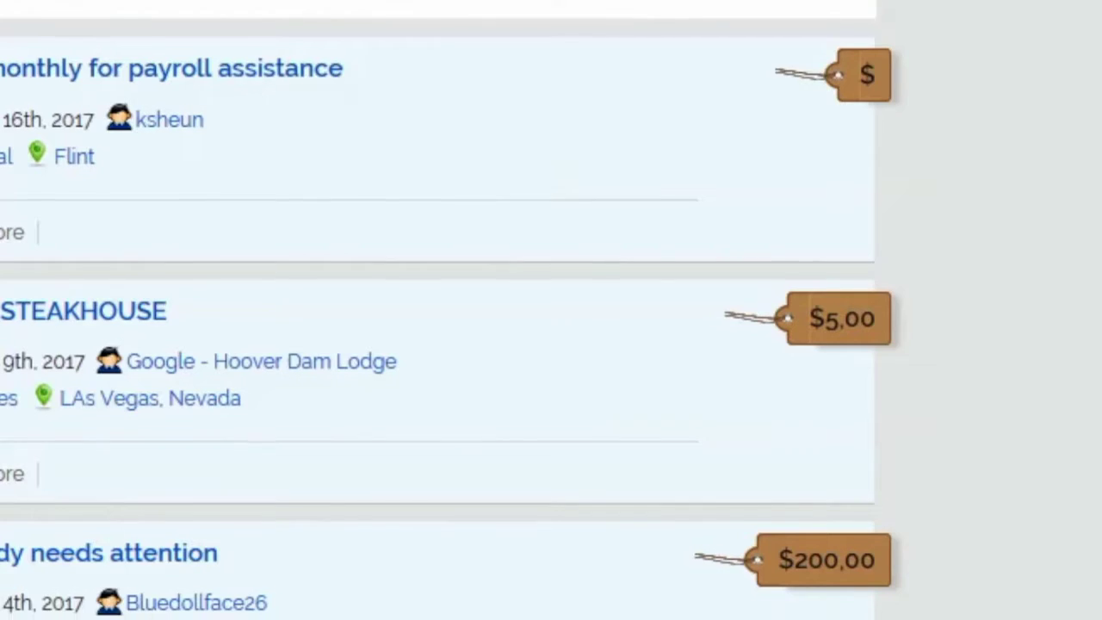
scroll(406, 474, down, 10)
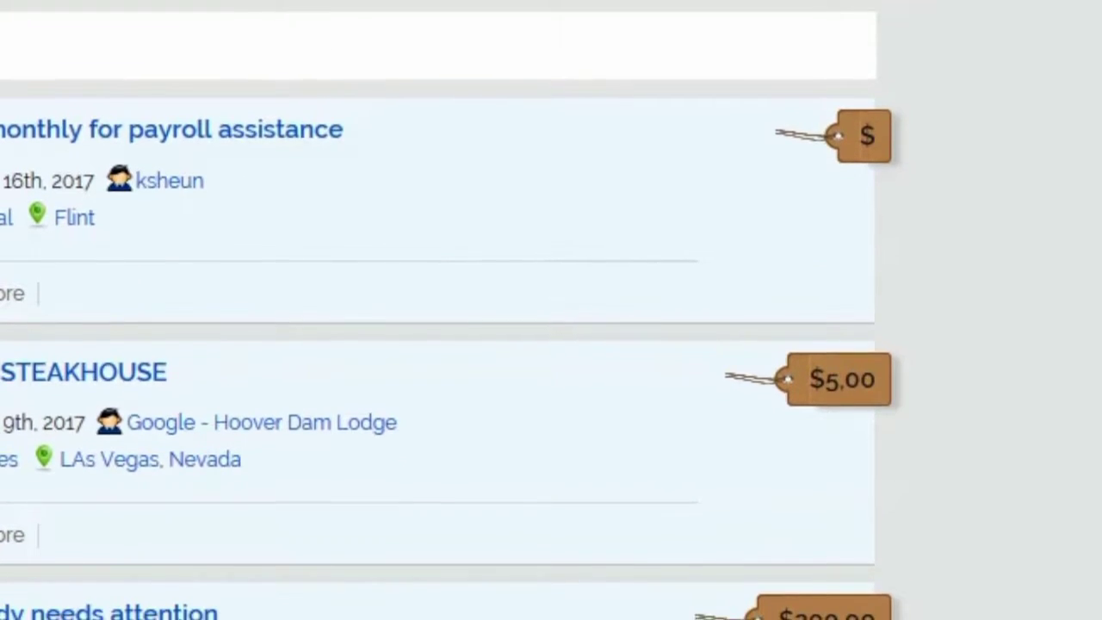
key(super)
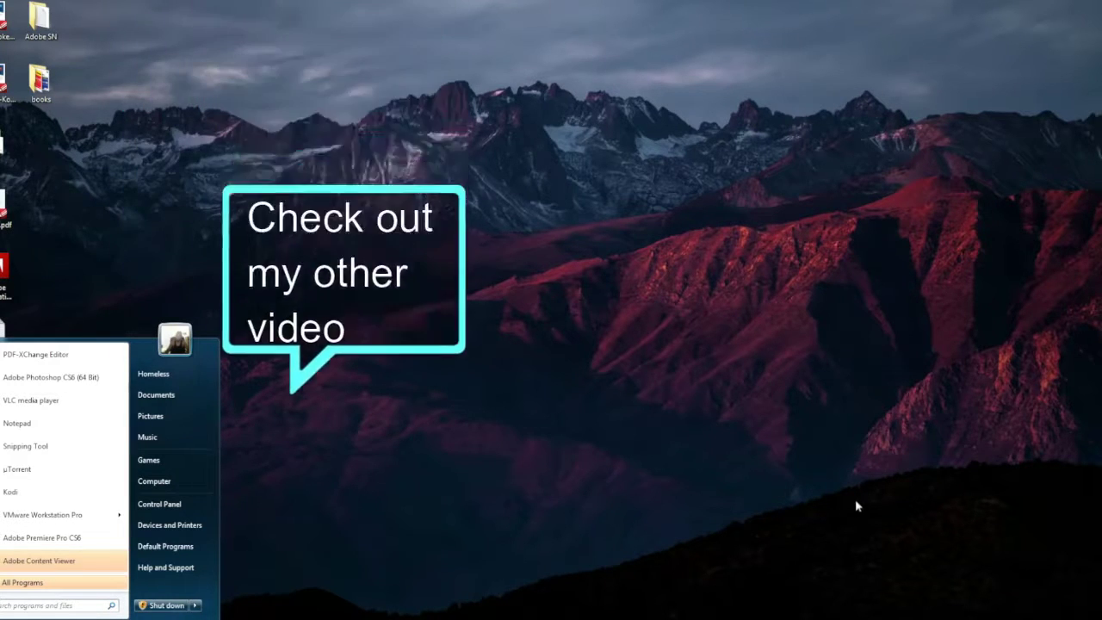
click(856, 502)
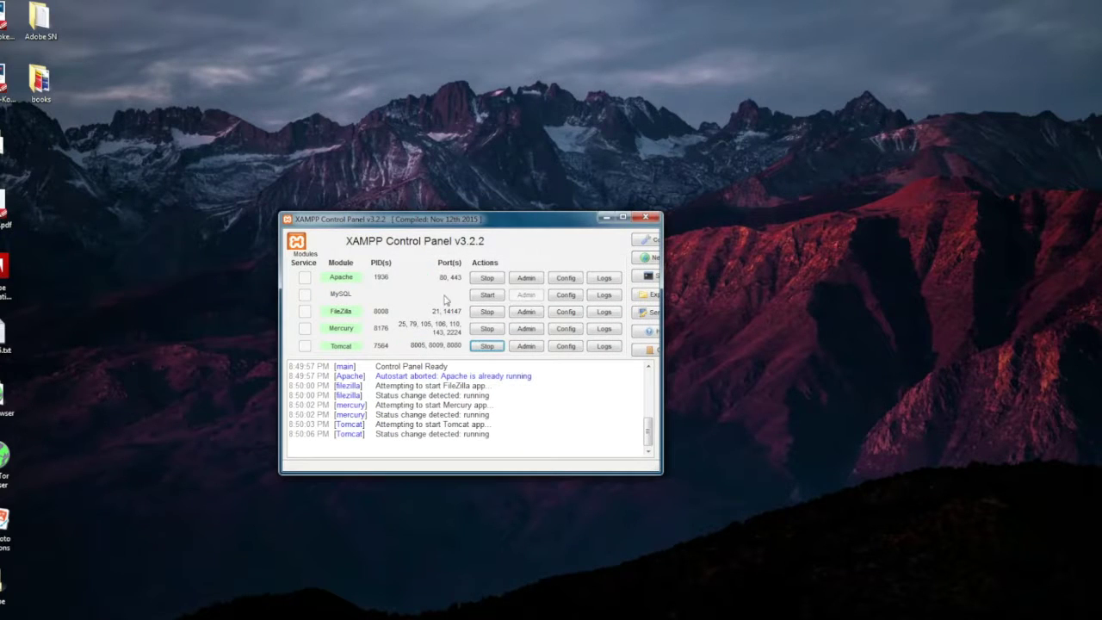
Minimize the XAMPP Control Panel and switch to the Golist WordPress Users page in Chrome
click(608, 218)
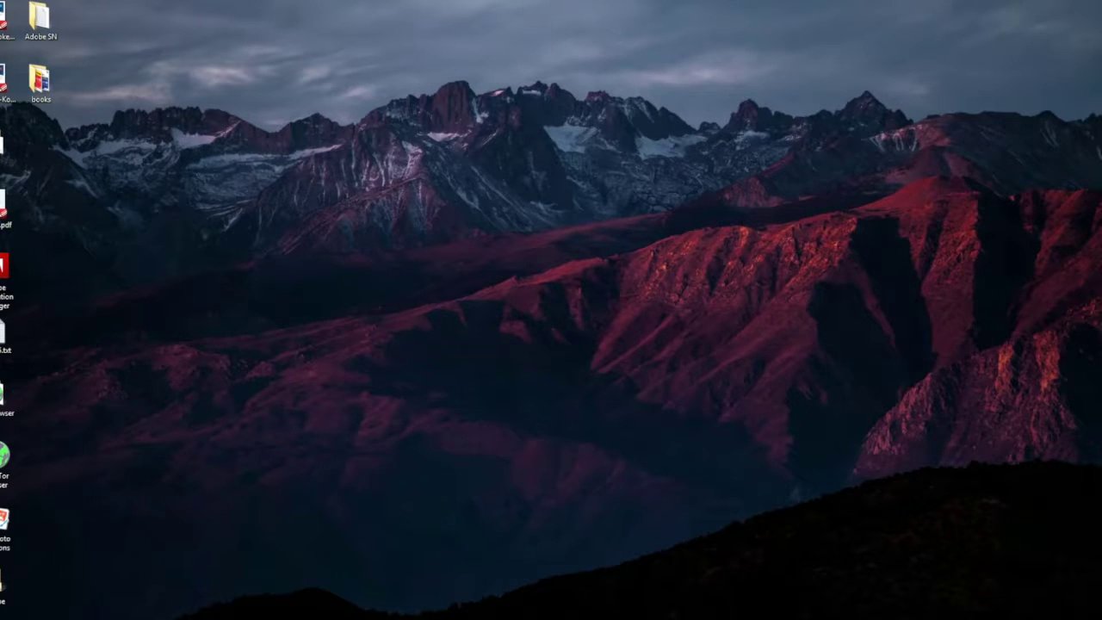
mouse_move(176, 619)
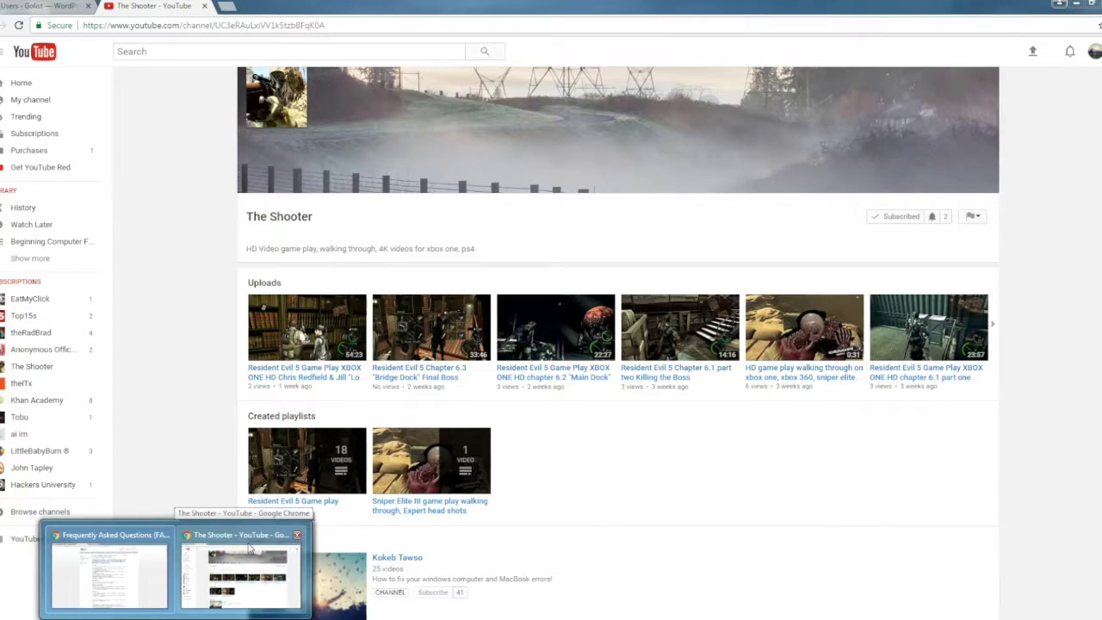
click(250, 546)
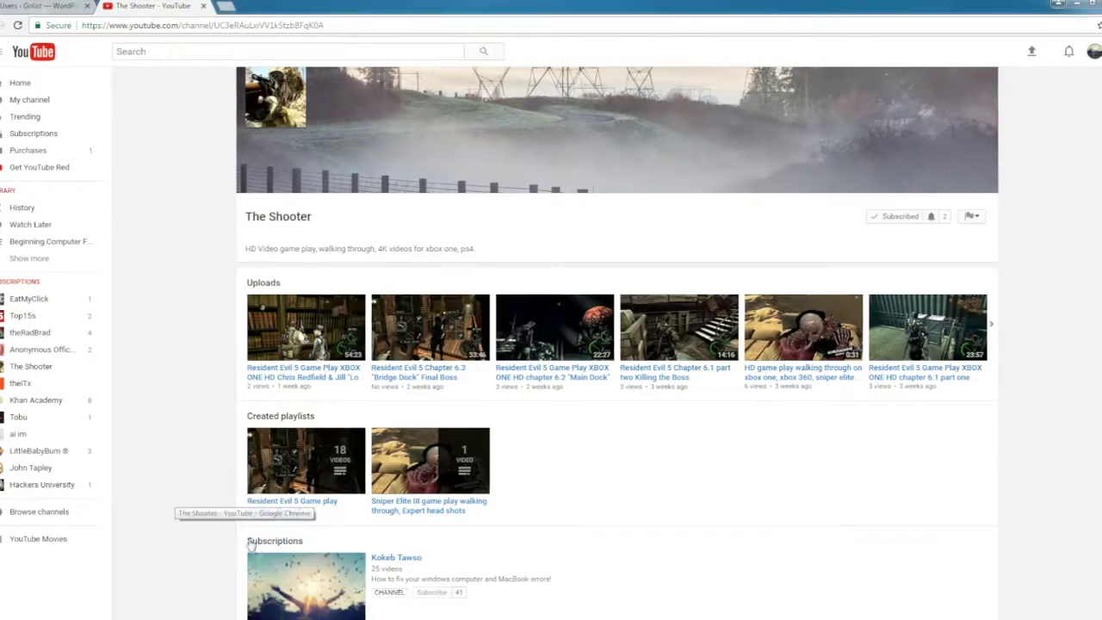
click(29, 10)
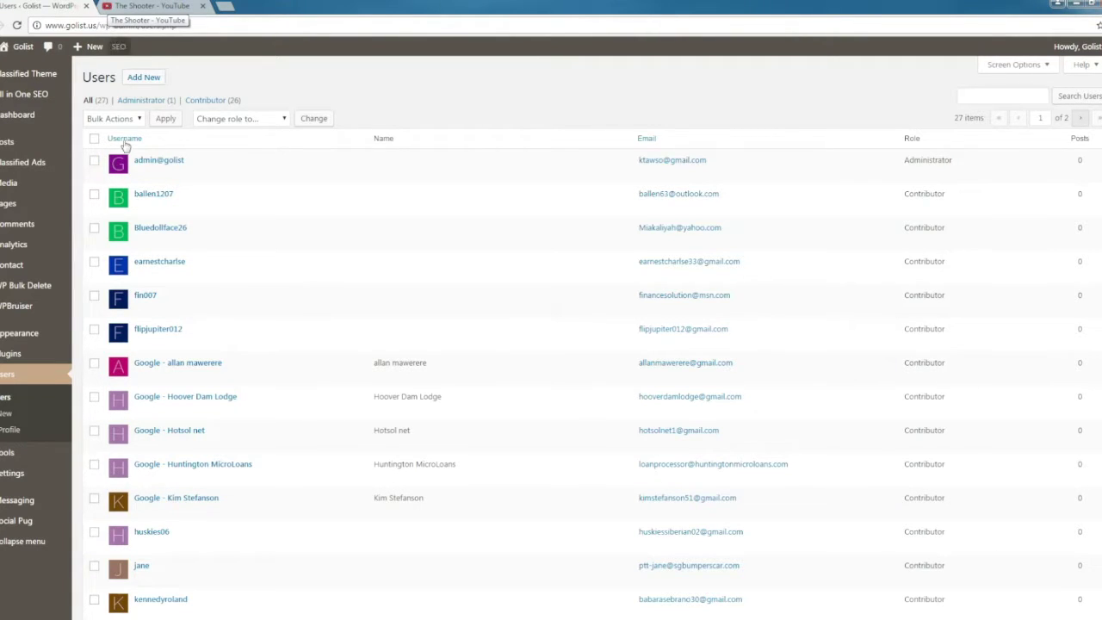
Open the dashboard of the Golist WordPress admin area
mouse_move(64, 104)
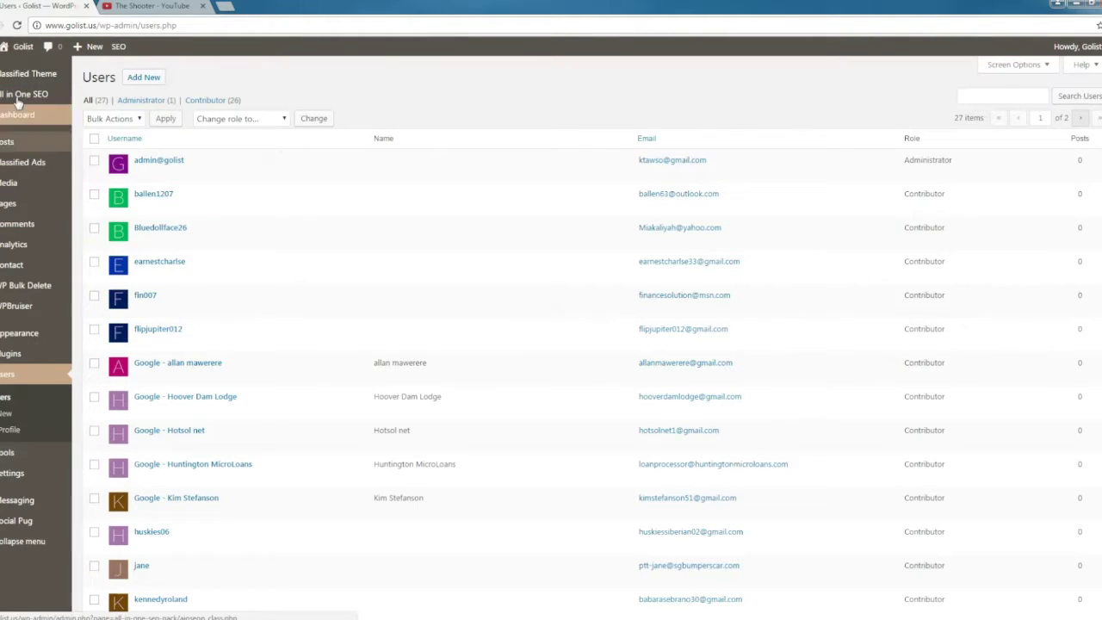
mouse_move(42, 340)
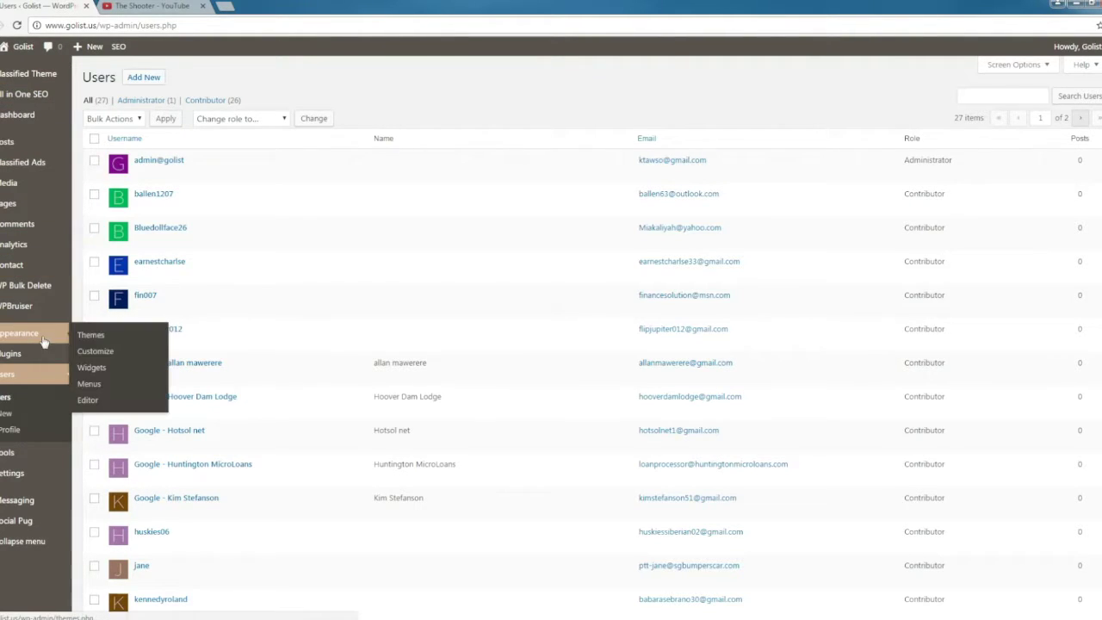
click(29, 115)
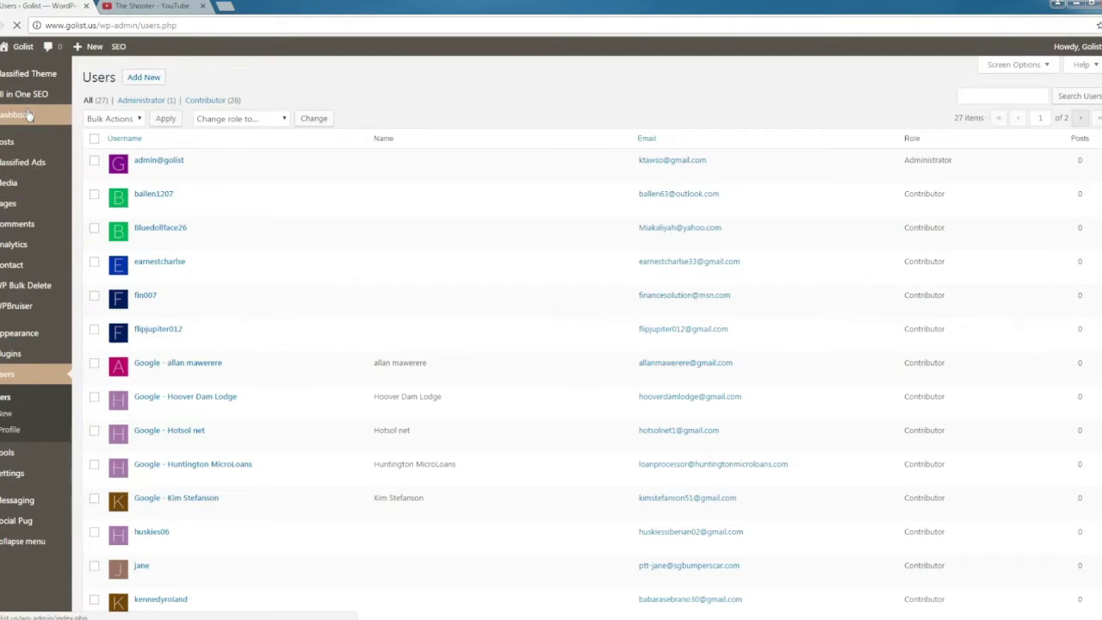
Review the site's installed plugins and filter the list to the inactive ones
mouse_move(29, 114)
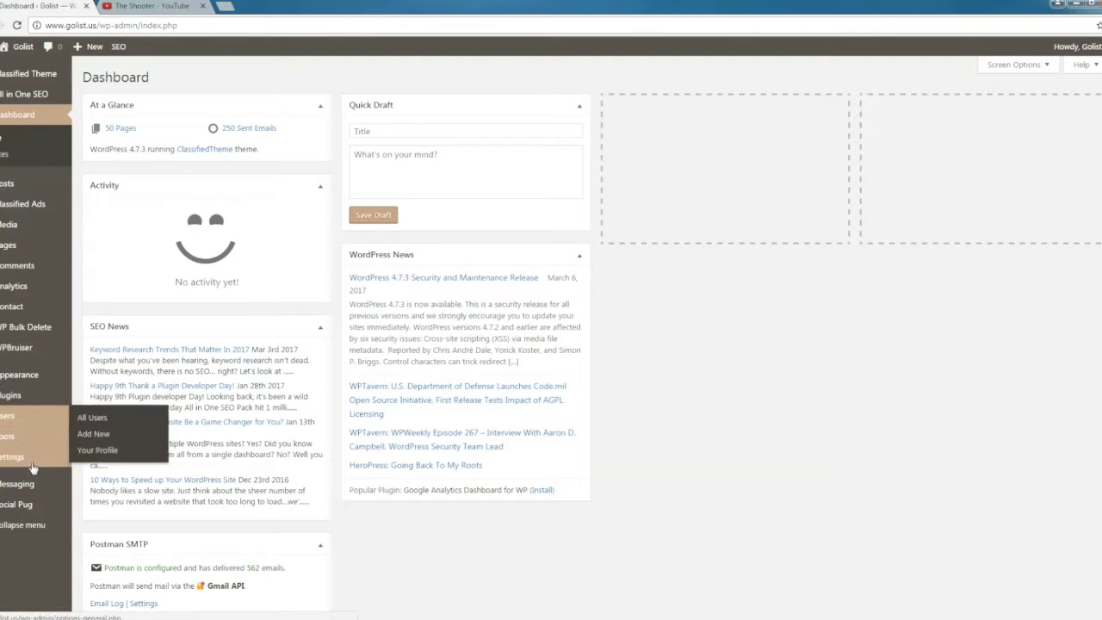
mouse_move(31, 398)
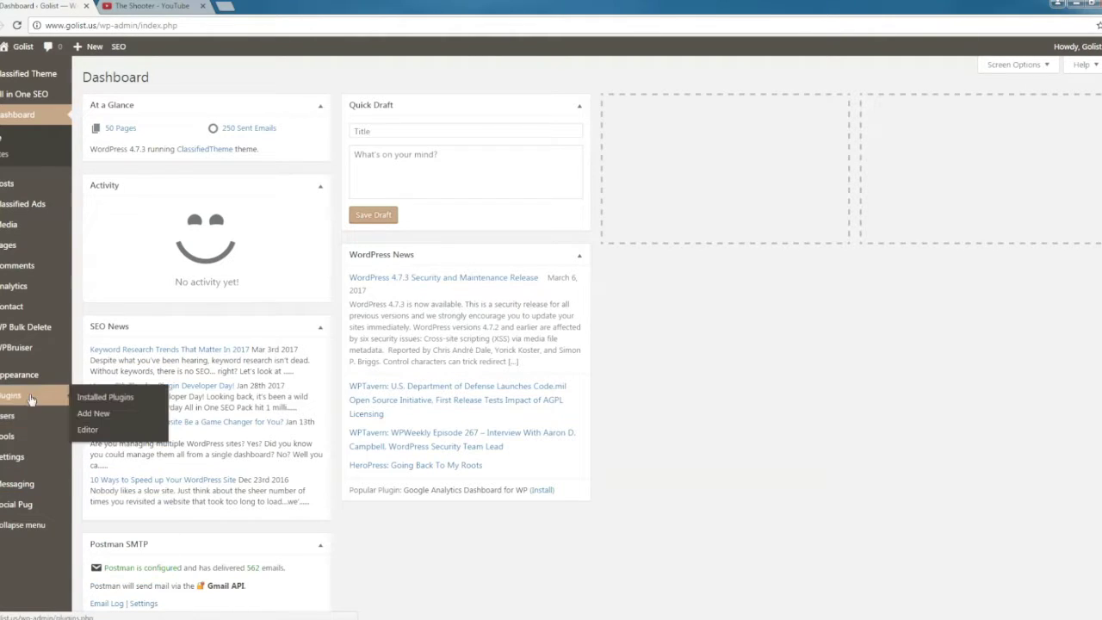
click(114, 402)
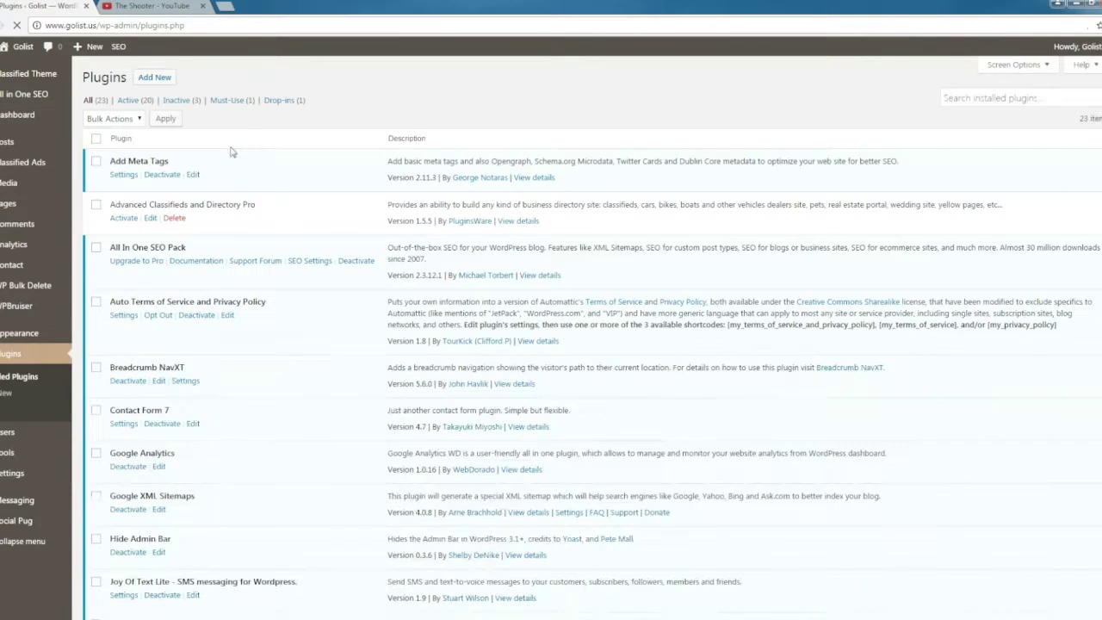
scroll(324, 185, down, 1)
scroll(324, 185, down, 3)
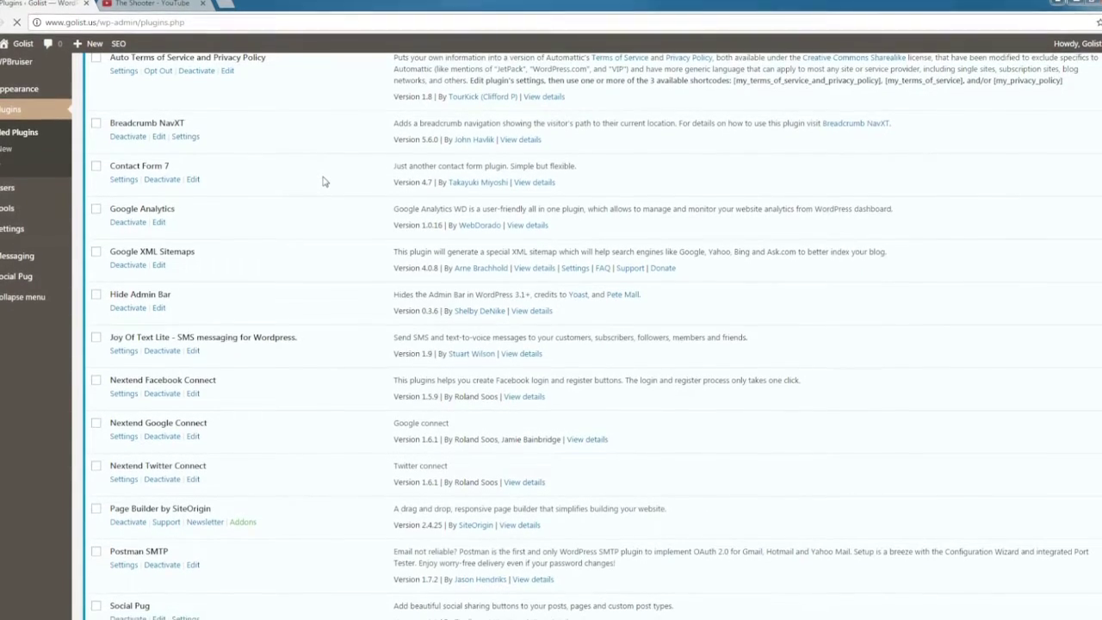
scroll(324, 184, down, 3)
scroll(323, 183, down, 3)
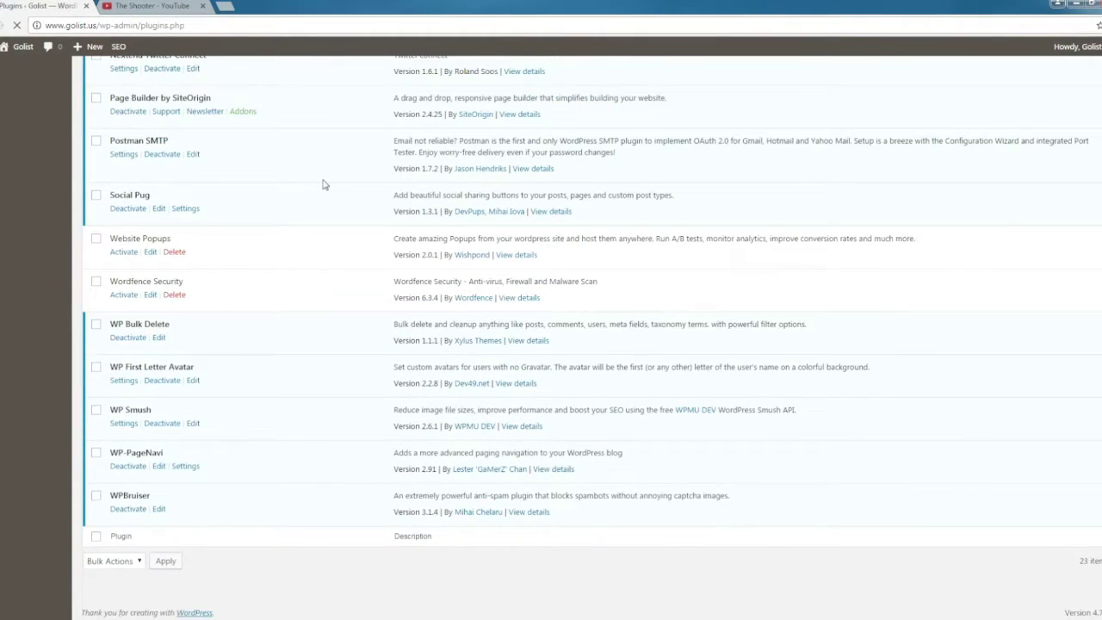
scroll(319, 181, up, 10)
click(180, 101)
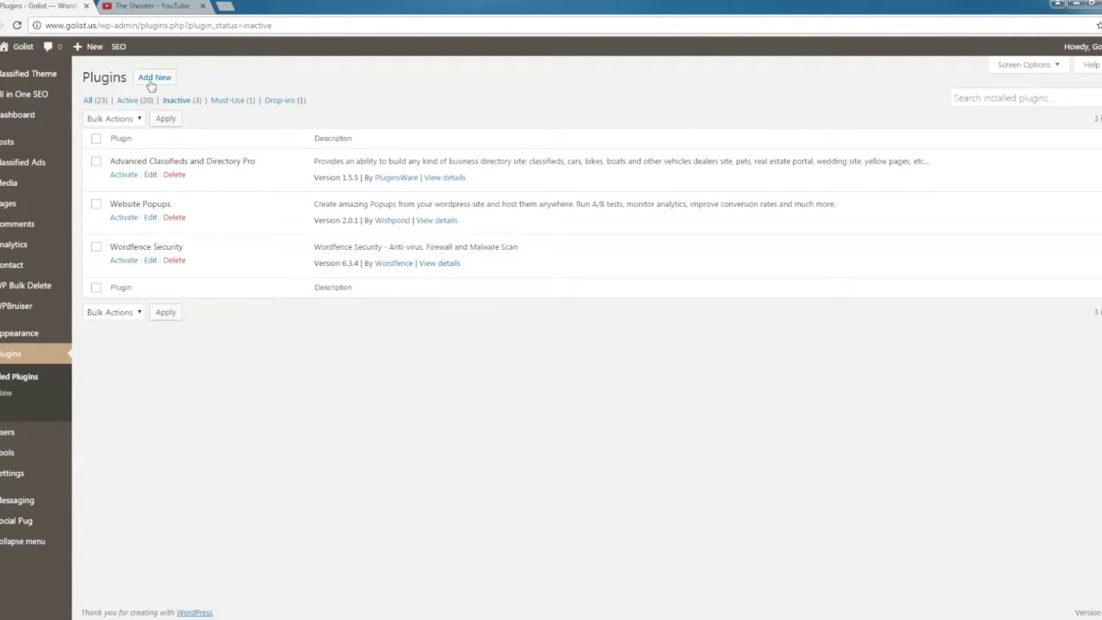
Search the plugins available to add for "duplicator", then install and activate the Duplicator plugin by Snap Creek
click(152, 79)
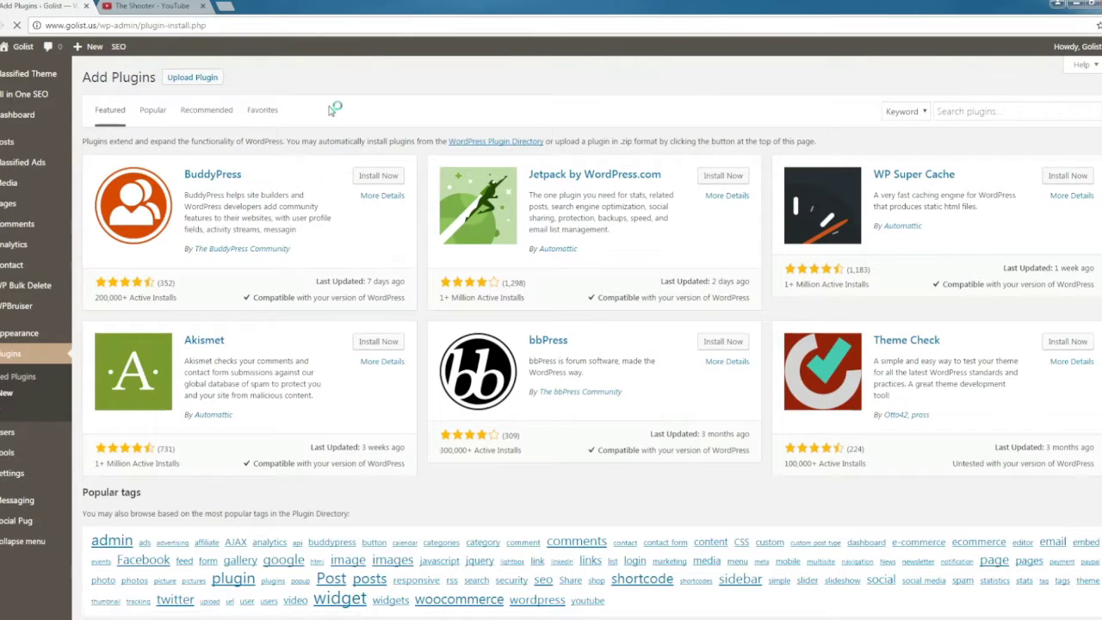
click(959, 111)
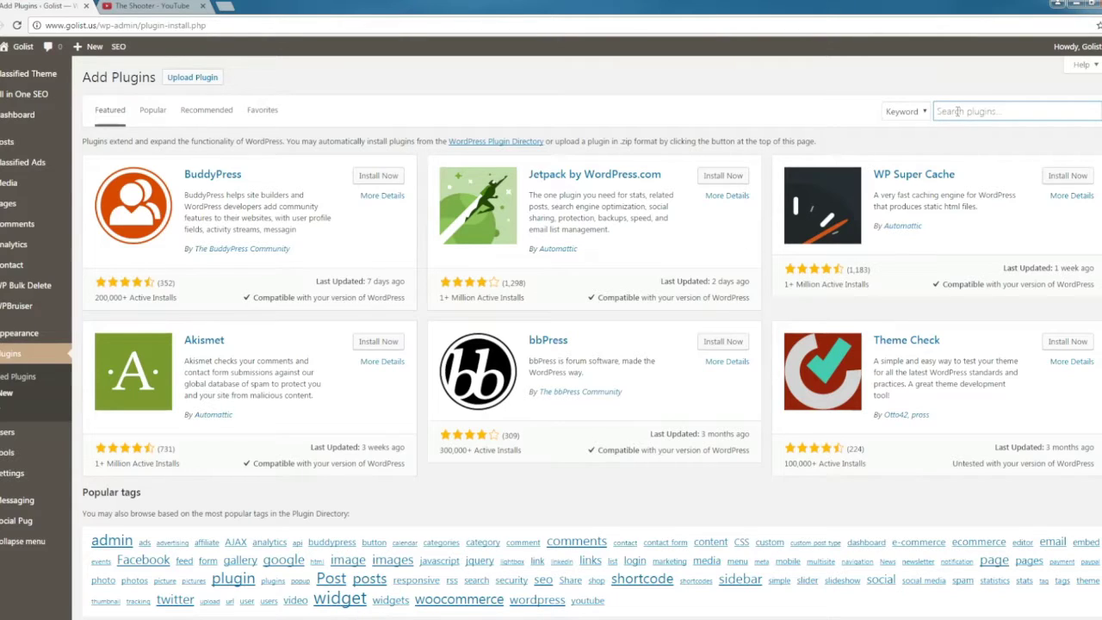
text(duplicato)
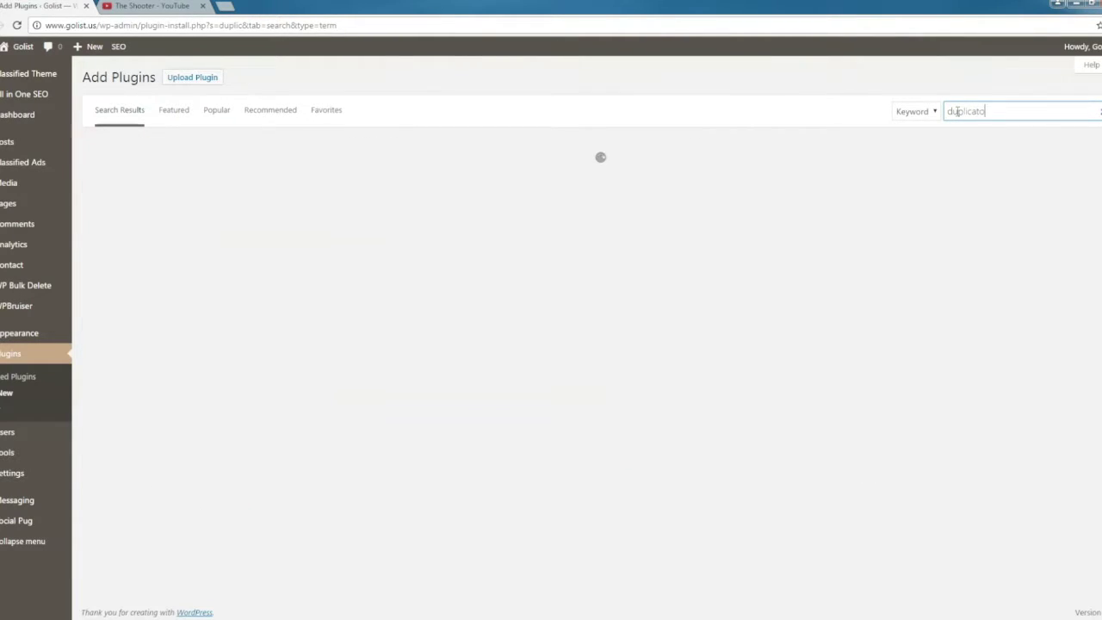
text(r)
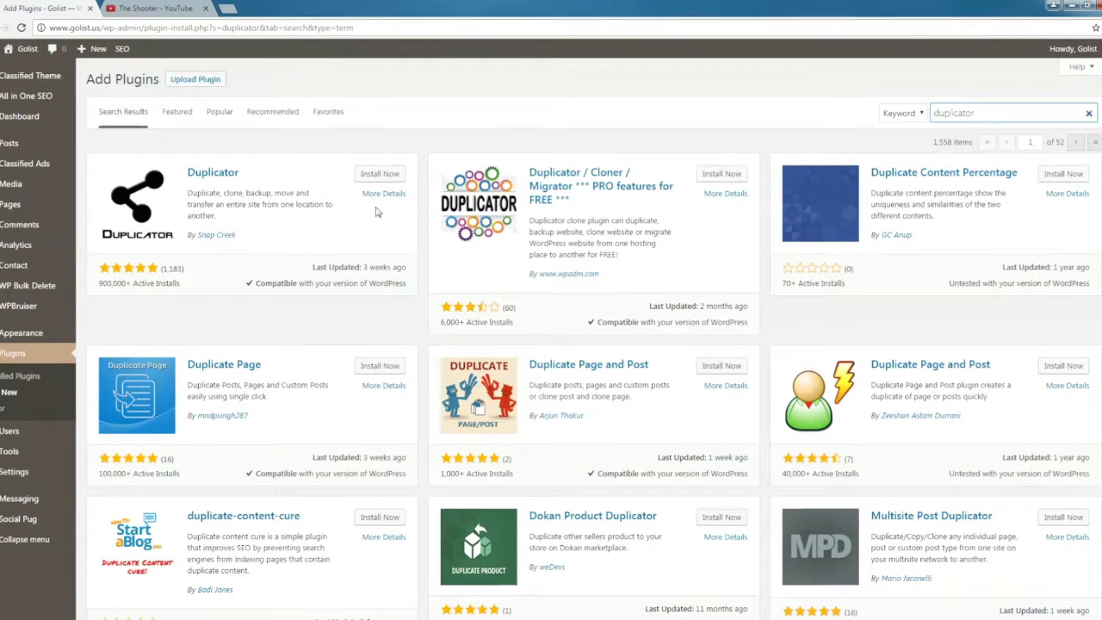
click(381, 174)
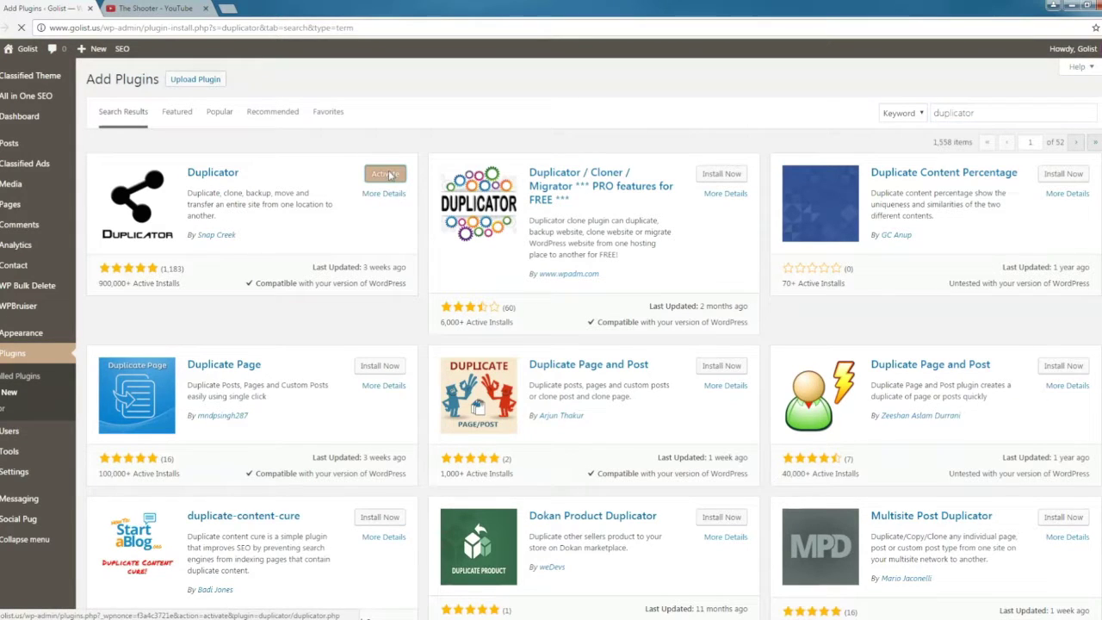
click(387, 175)
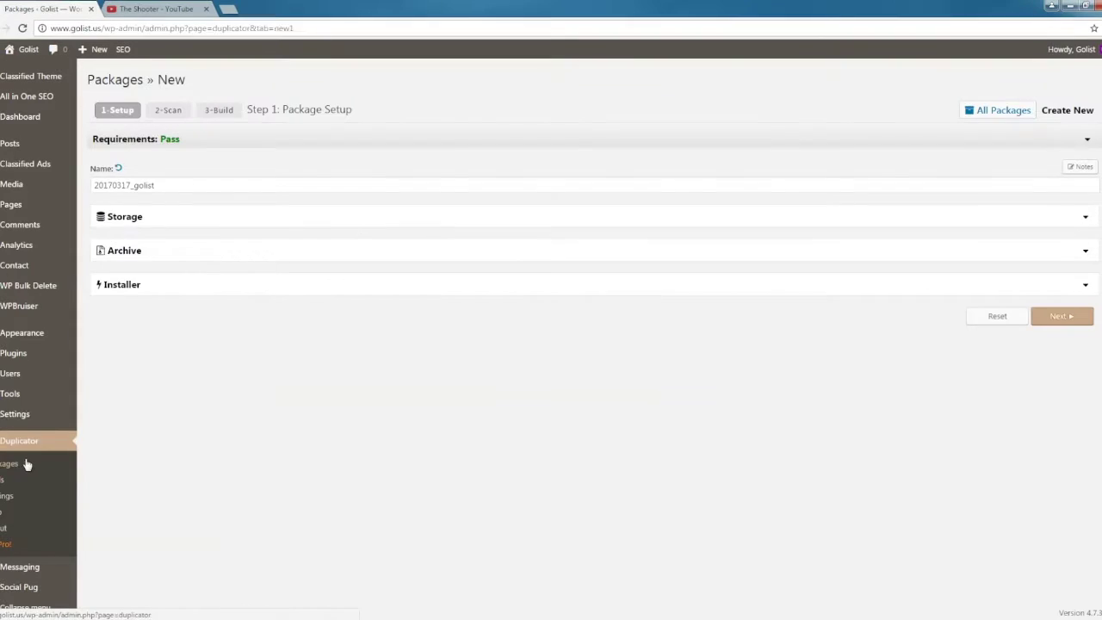
Set the site's permalink structure to Plain, save the change, and close the YouTube tab
mouse_move(24, 417)
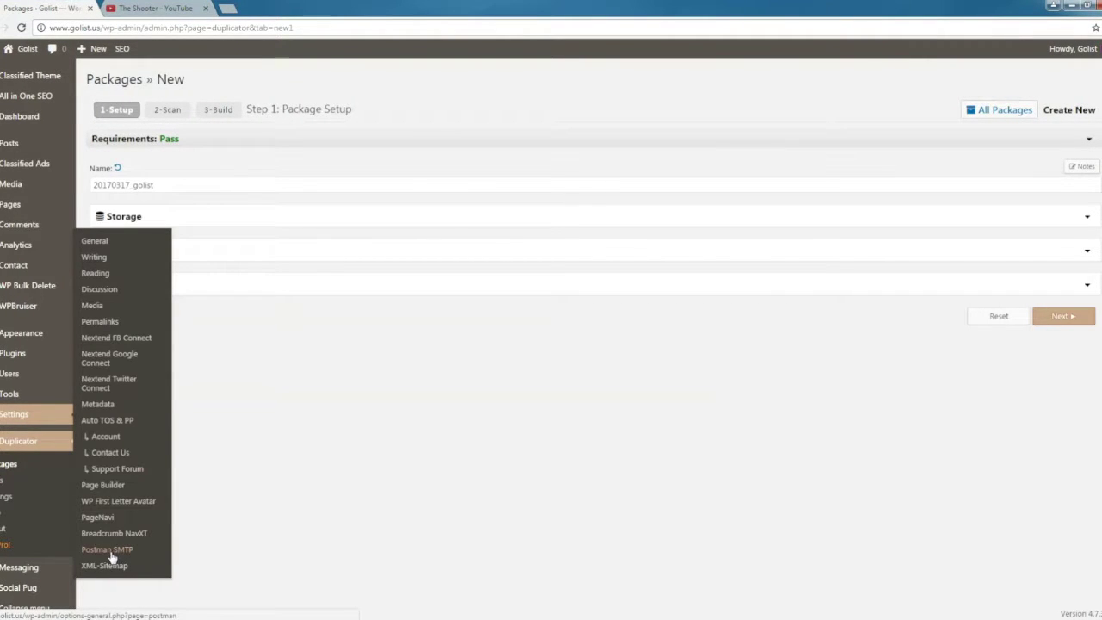
click(105, 321)
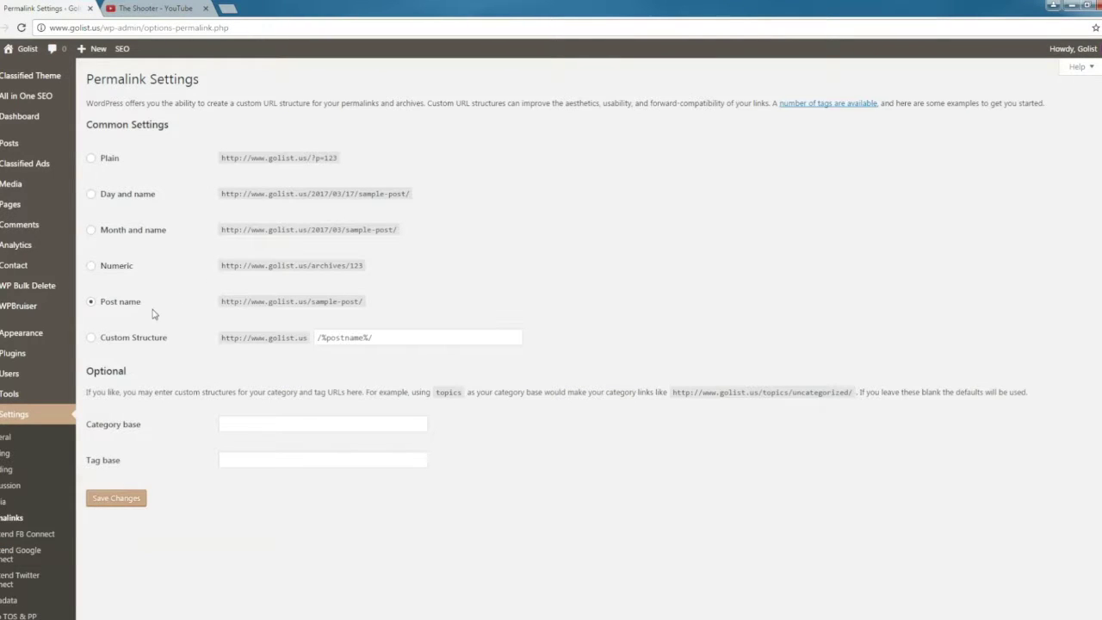
click(92, 158)
click(109, 506)
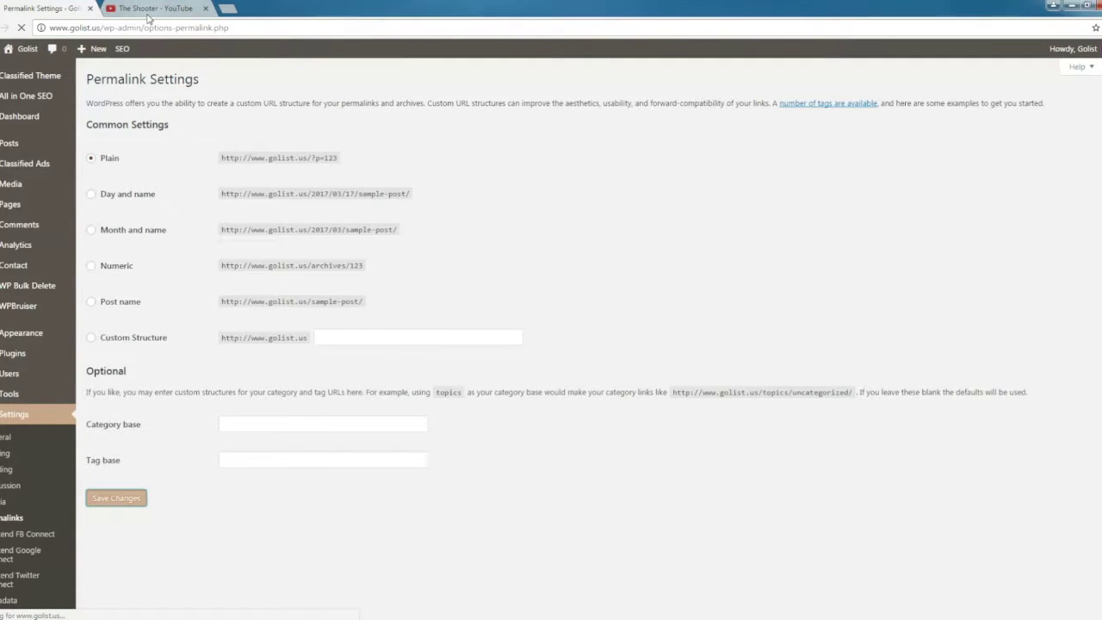
click(172, 9)
click(207, 9)
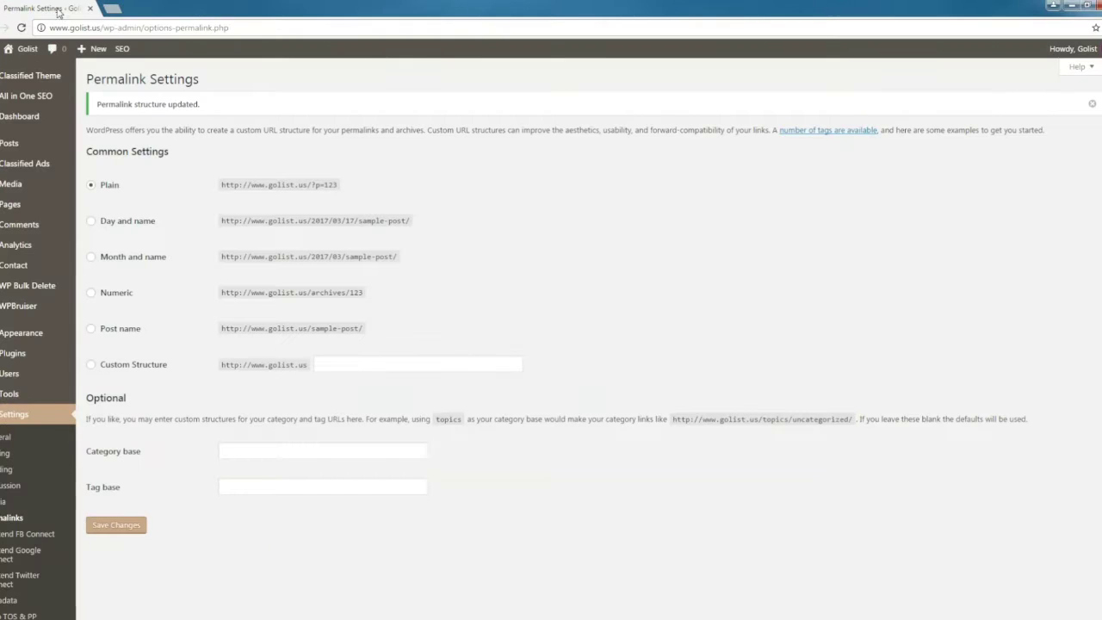
Start creating a new package in Duplicator from its packages page
scroll(28, 586, down, 3)
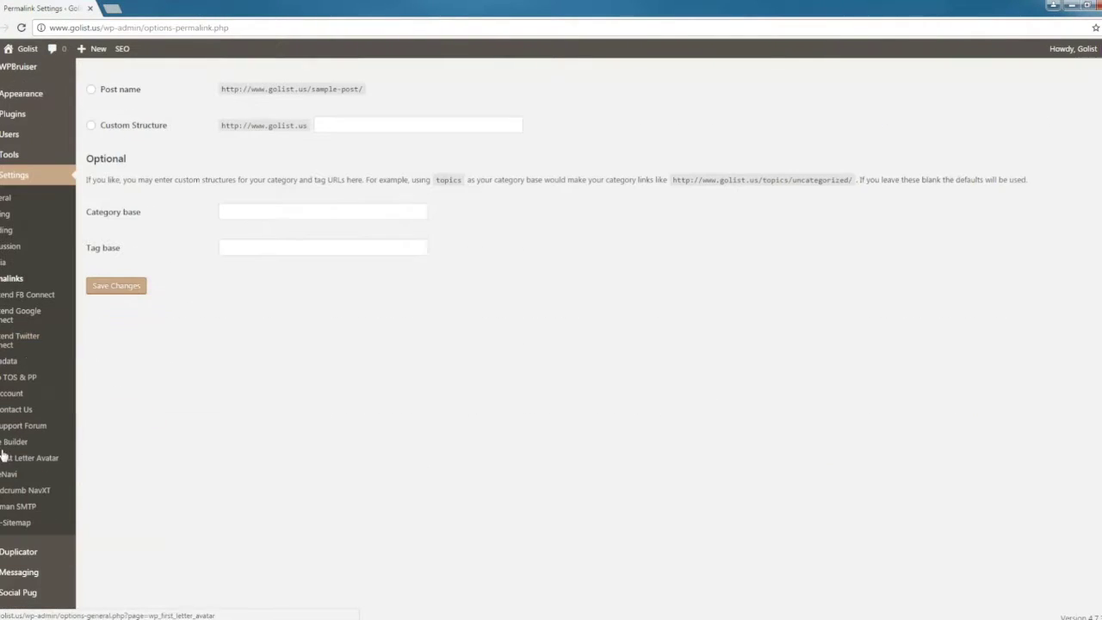
mouse_move(26, 553)
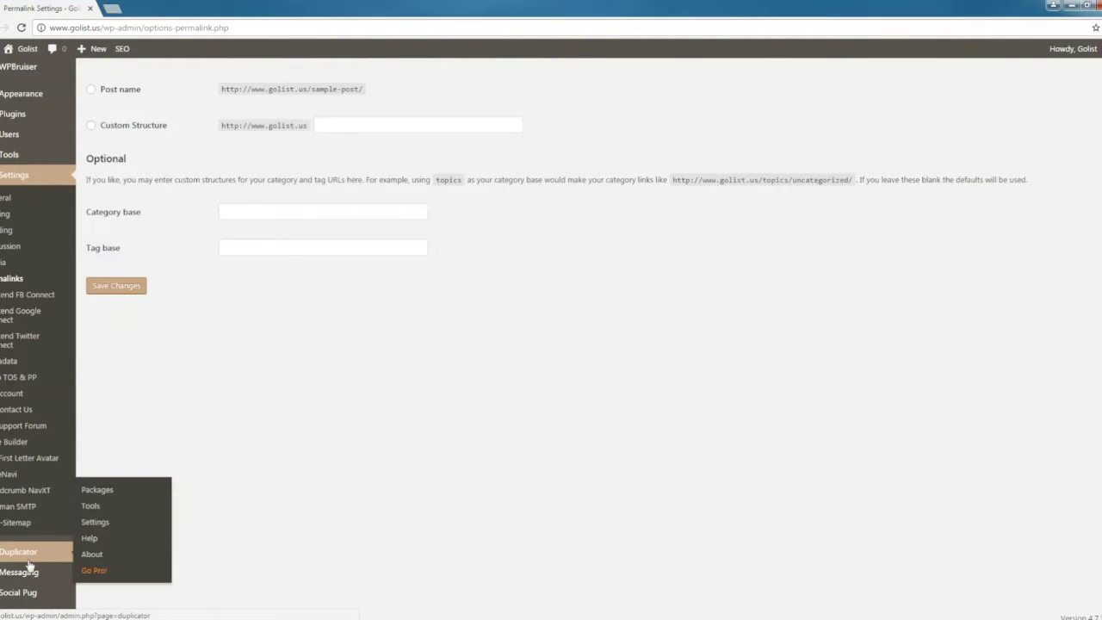
click(94, 491)
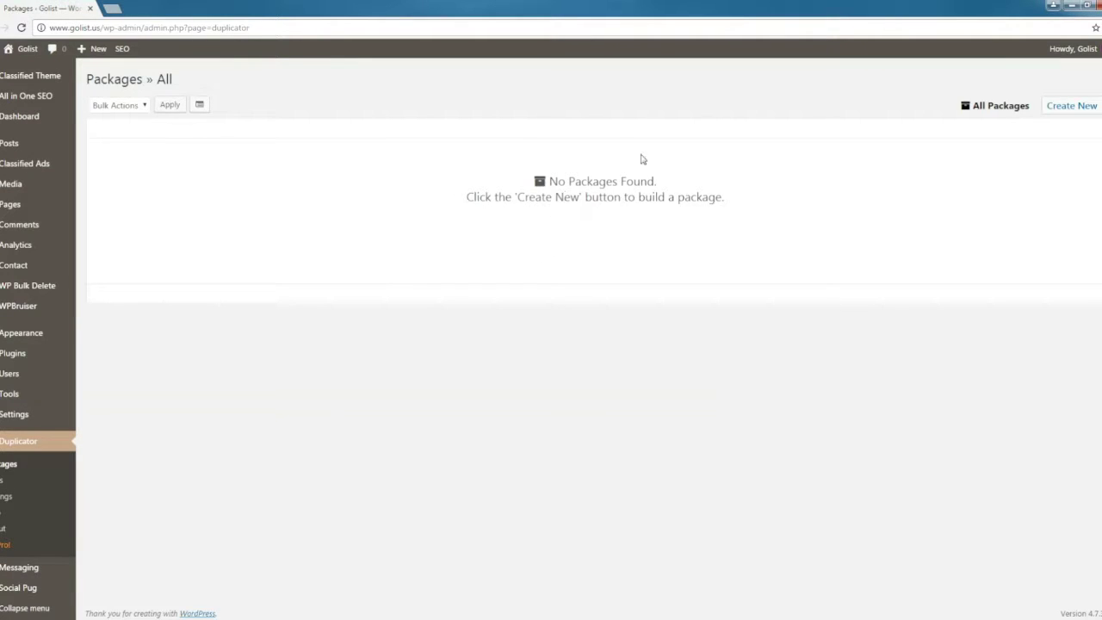
click(1071, 105)
Examine the Storage and Archive options of the new package, collapsing each section after viewing it
click(1086, 217)
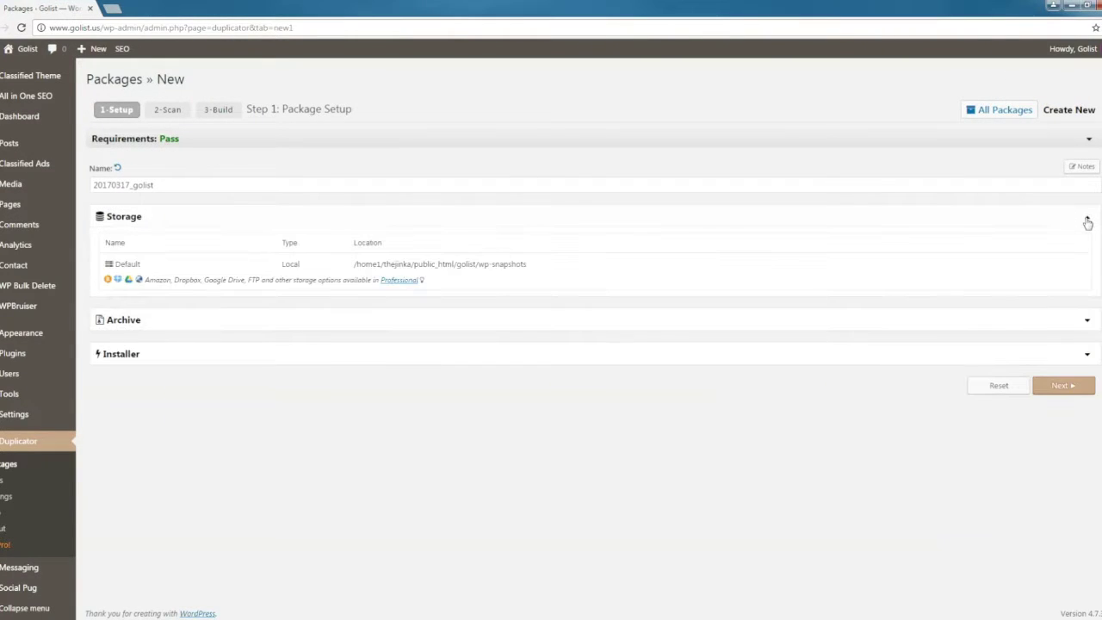
click(1087, 221)
click(1089, 251)
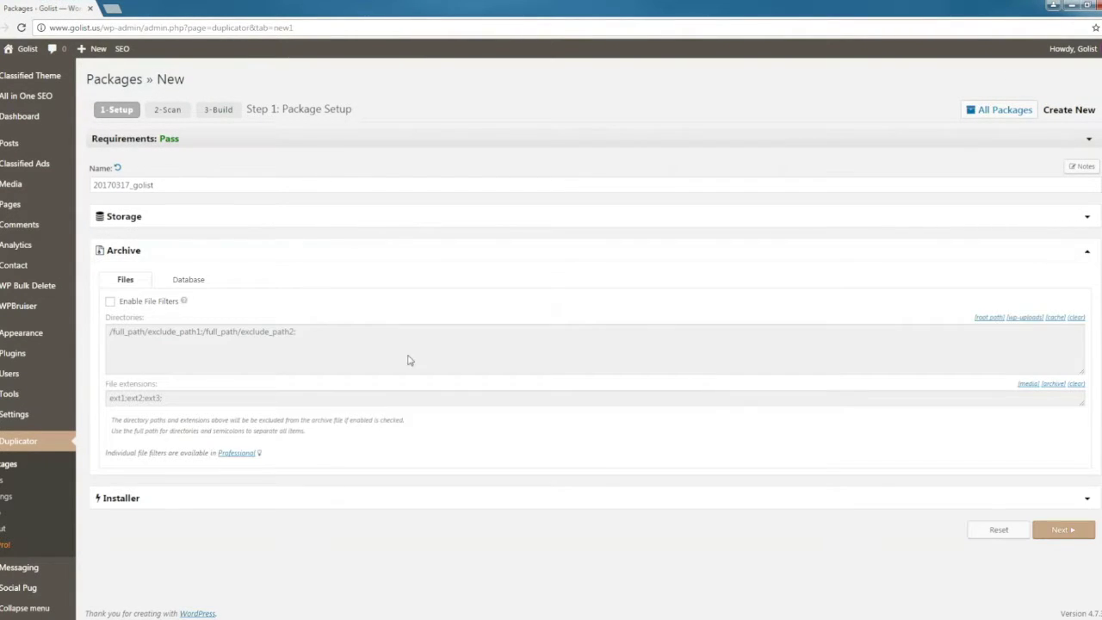
click(1088, 251)
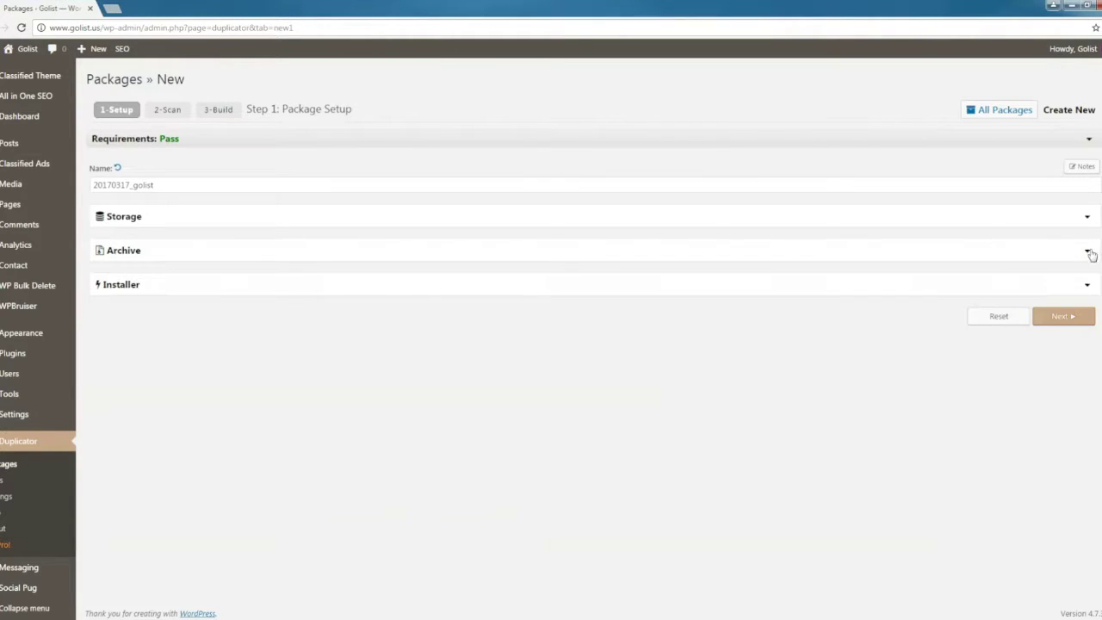
Review the optional Installer settings without filling them in, then scan the site and build the package, accepting the scan warnings
click(1078, 287)
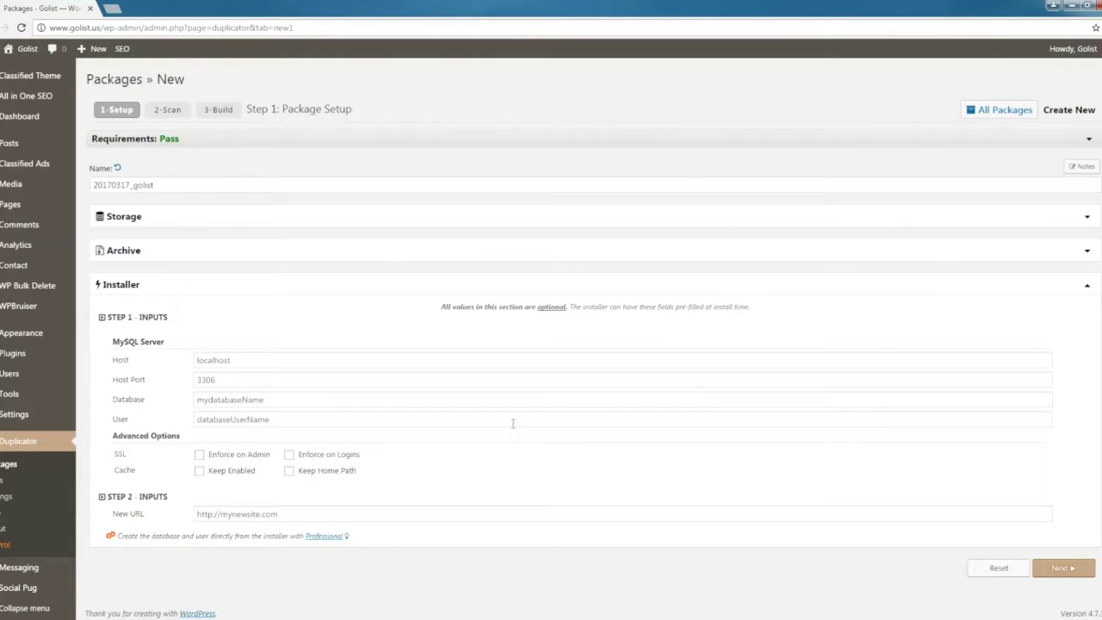
click(1090, 286)
click(1064, 317)
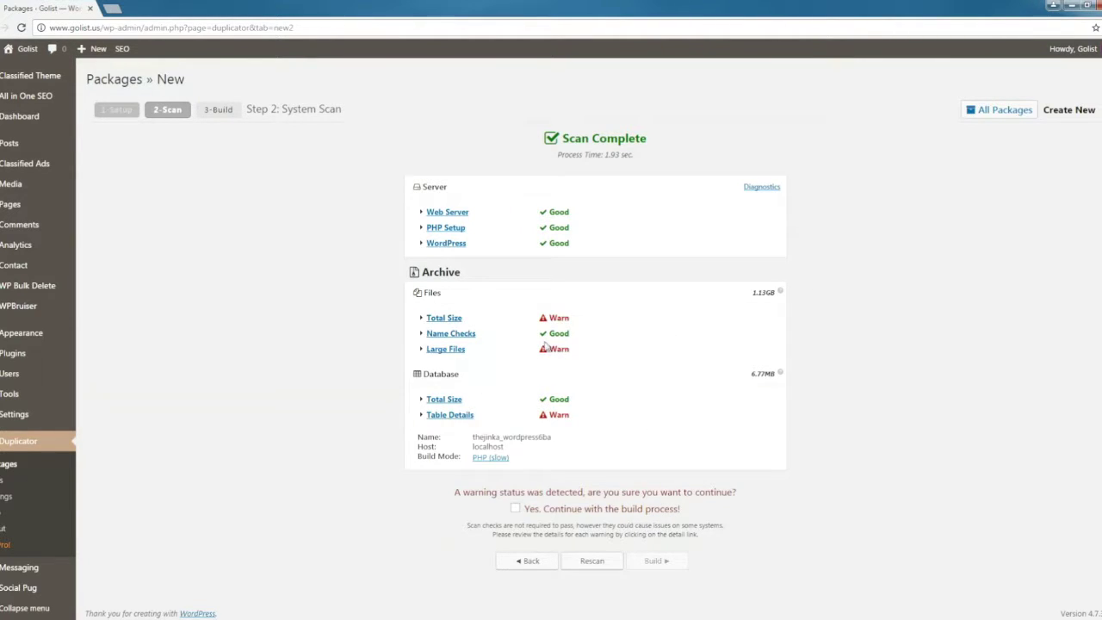
click(515, 509)
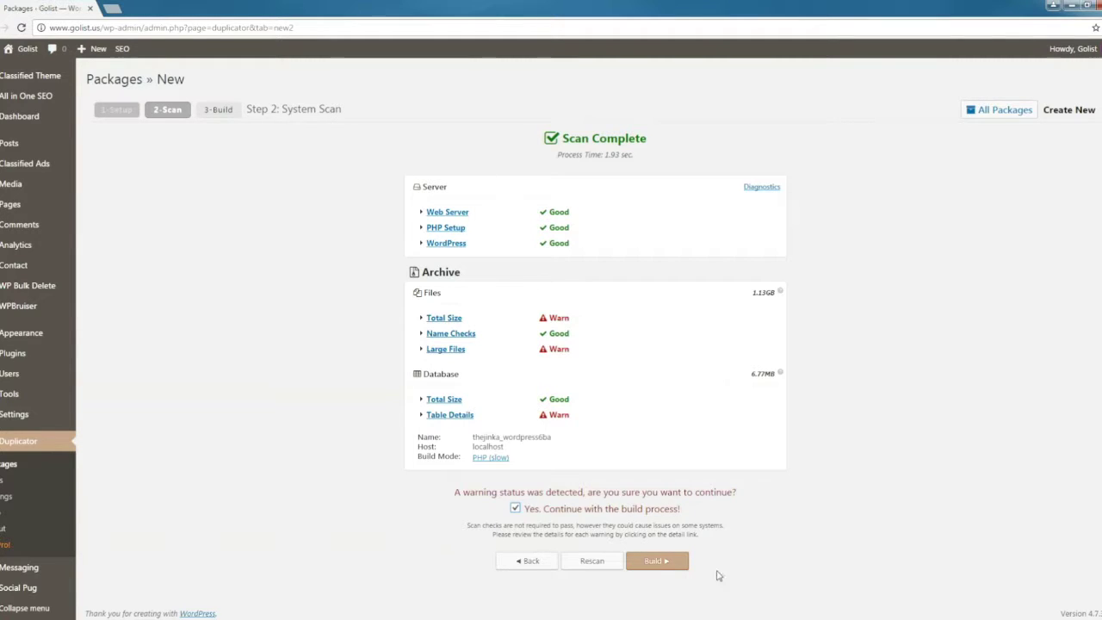
click(654, 561)
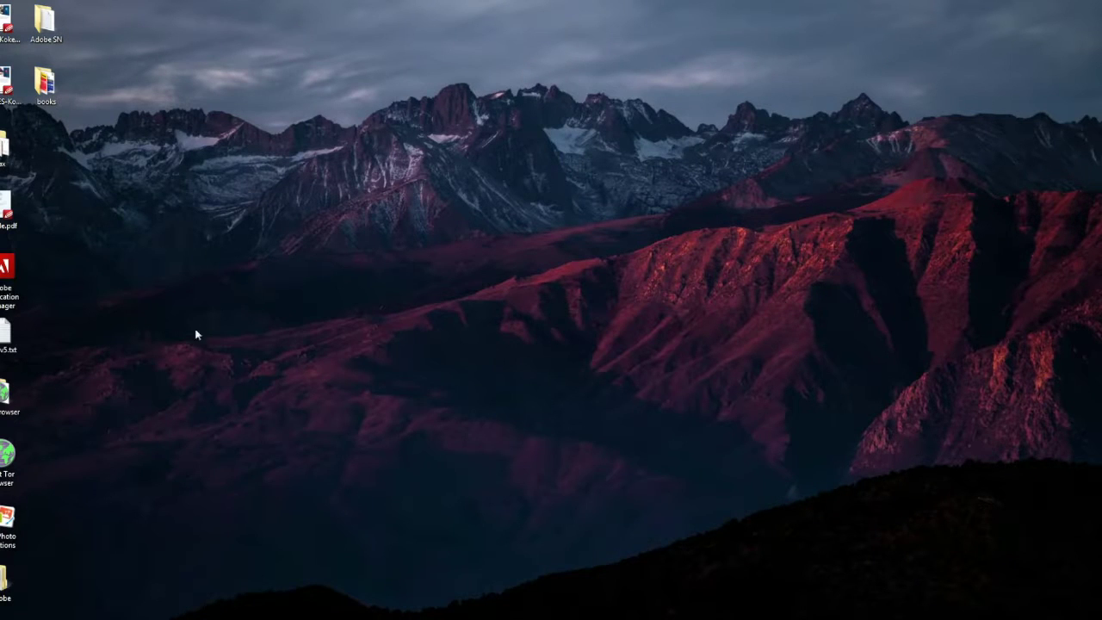
Open the htdocs folder inside the xampp folder on Local Disk (C:)
key(super)
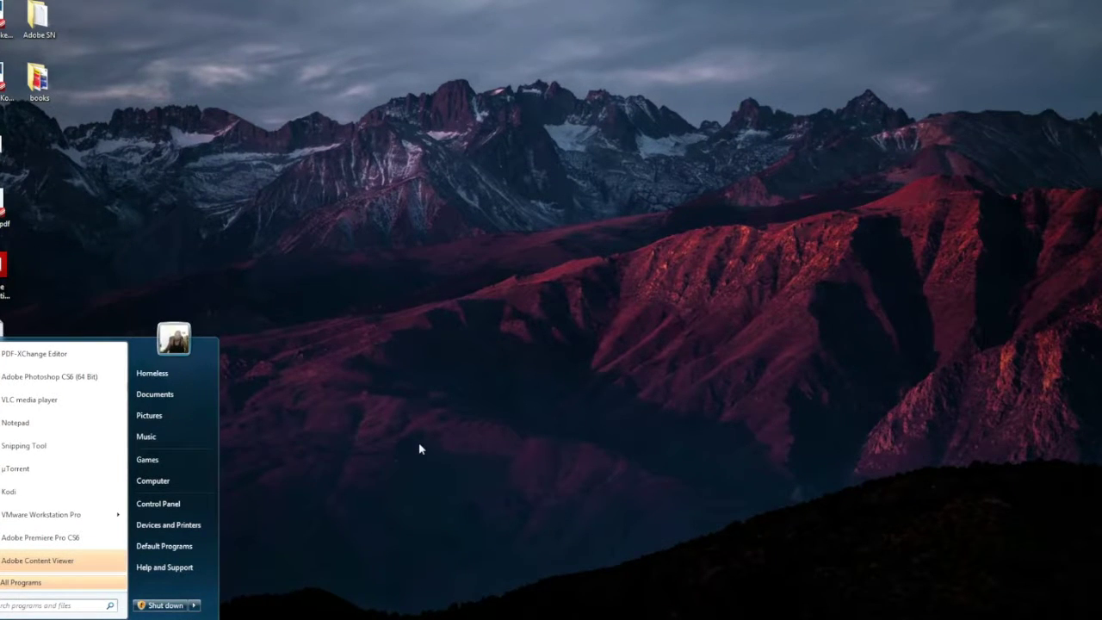
click(155, 504)
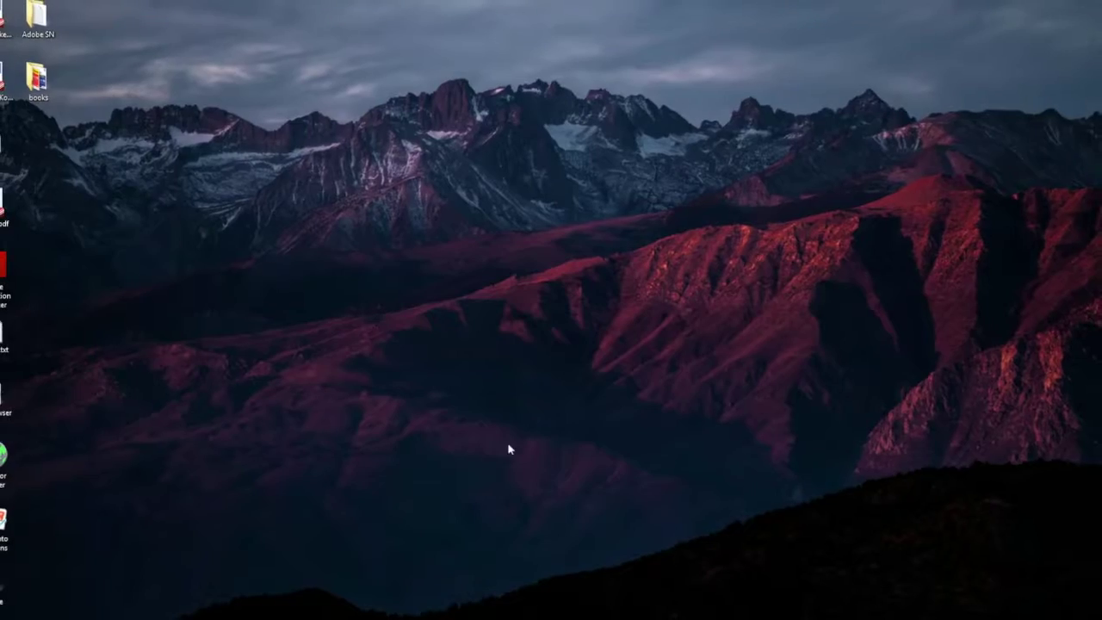
double_click(5, 586)
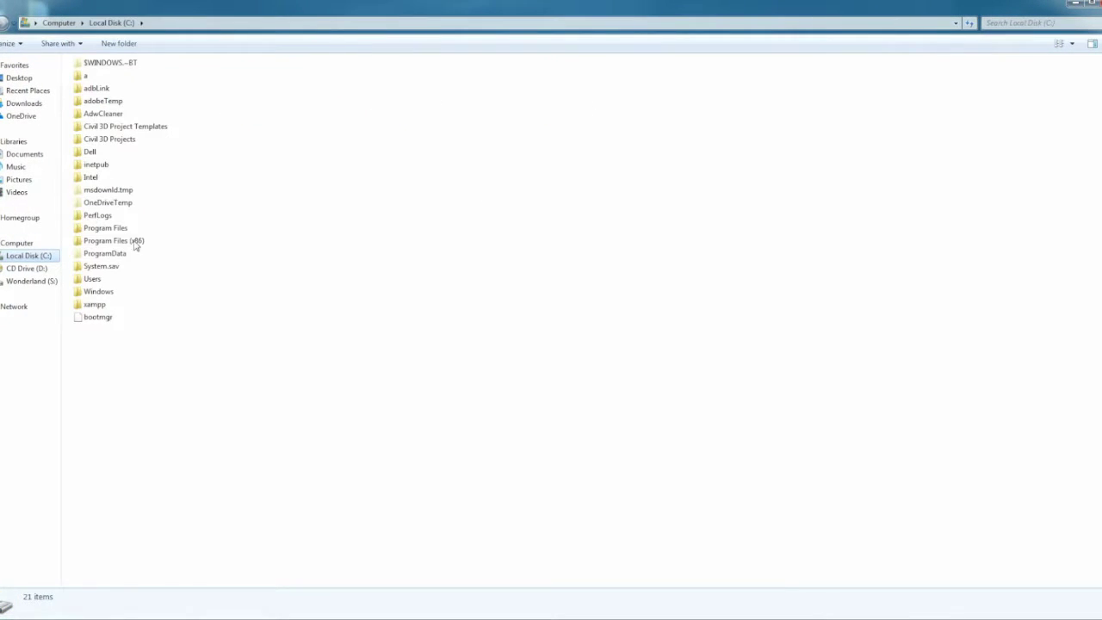
double_click(104, 306)
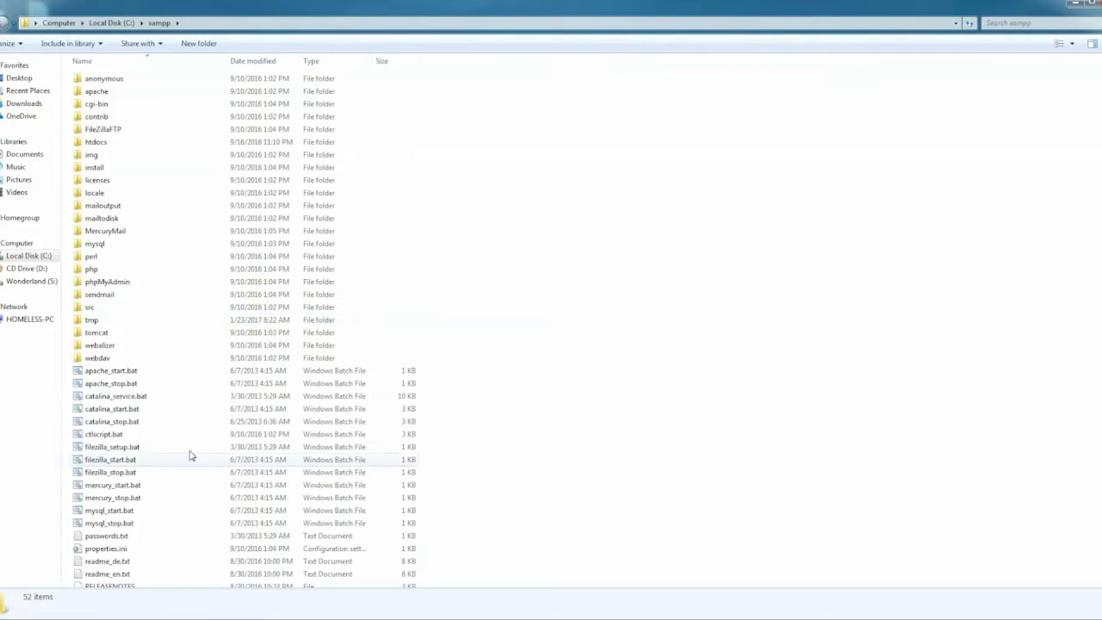
scroll(192, 461, down, 4)
scroll(258, 483, up, 4)
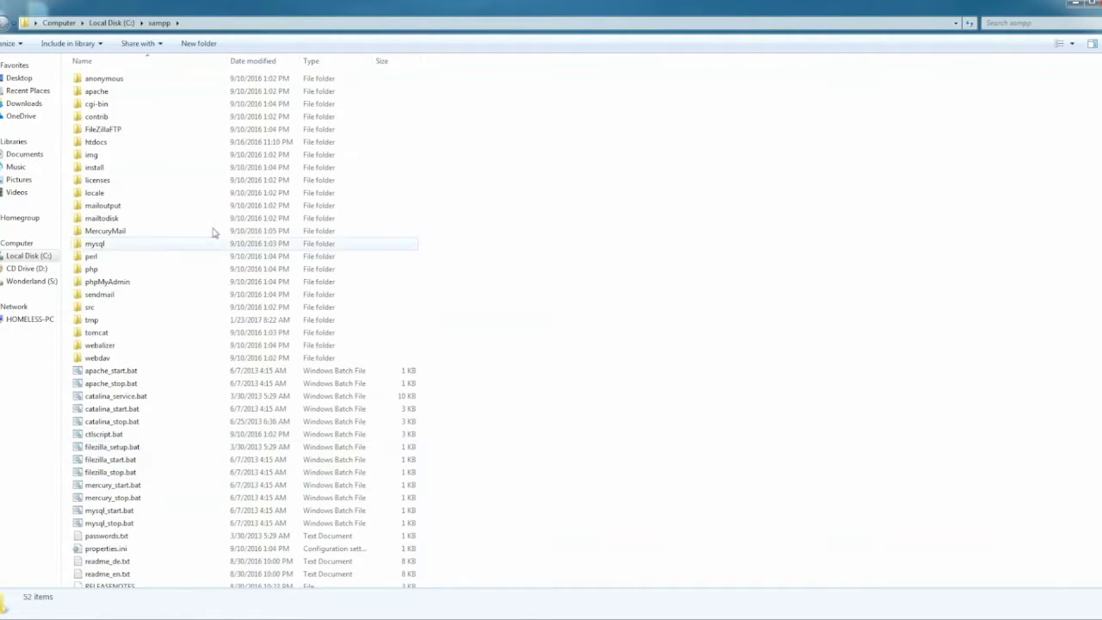
double_click(134, 144)
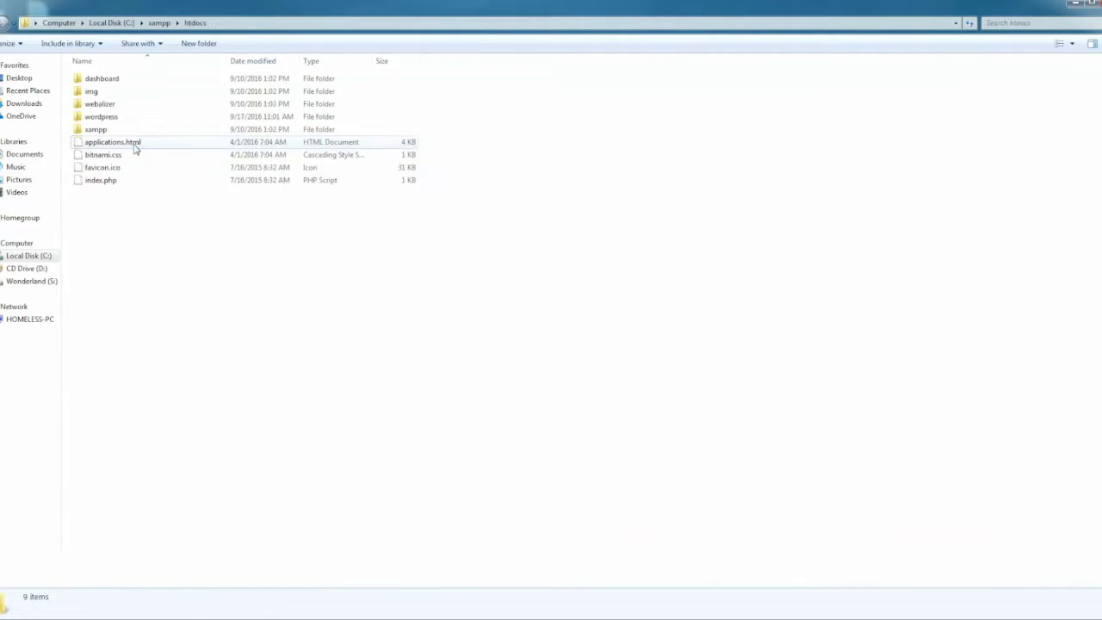
Create a new folder named golist in htdocs
click(180, 116)
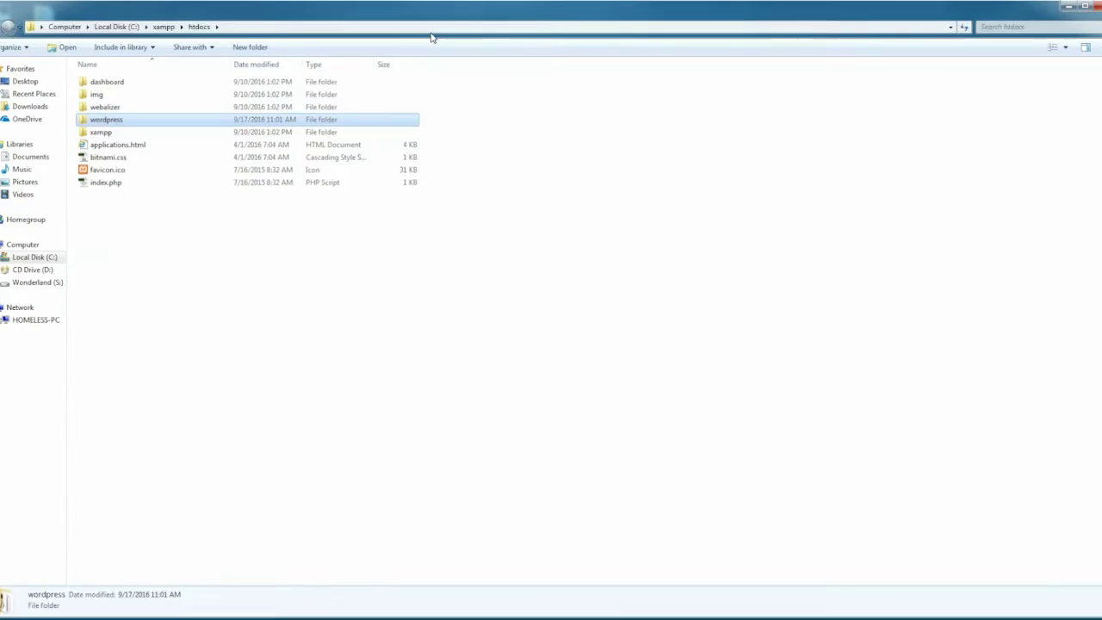
click(156, 190)
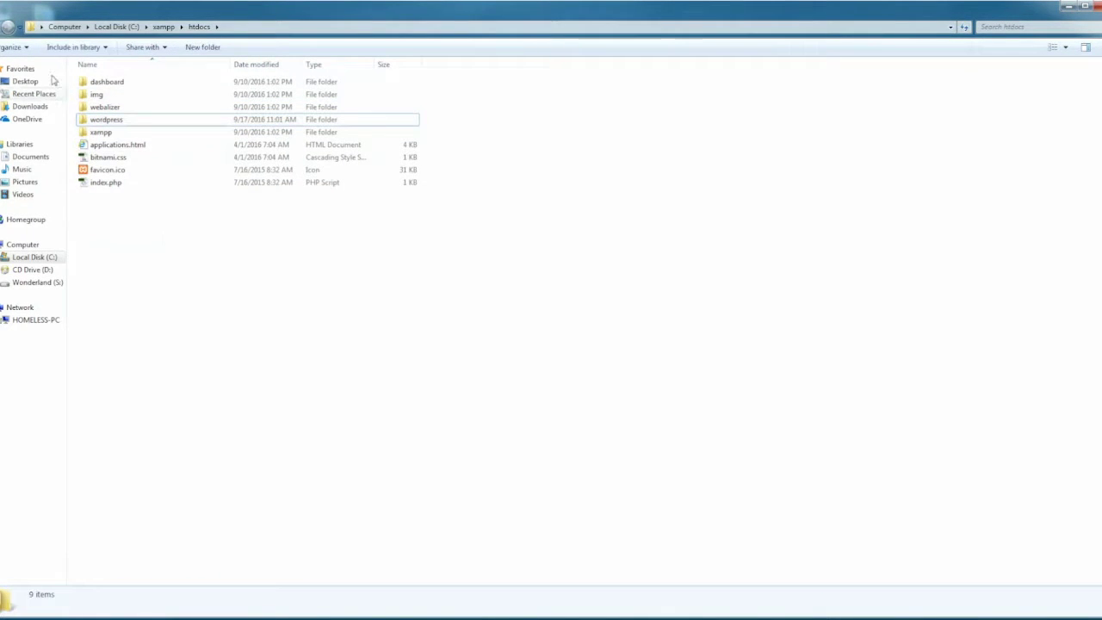
click(202, 47)
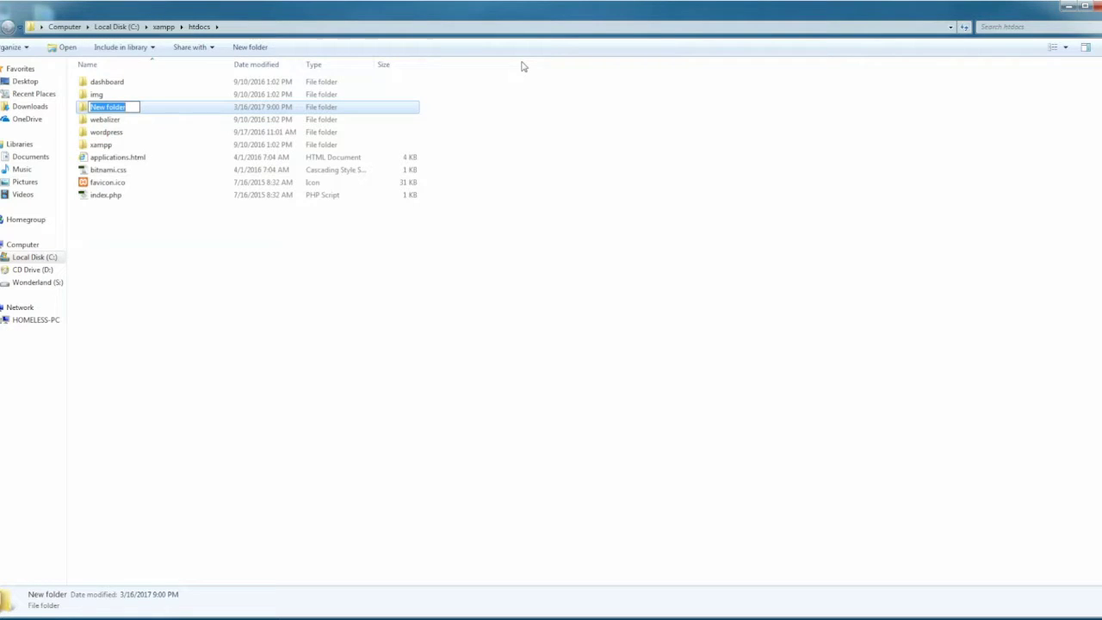
text(golis)
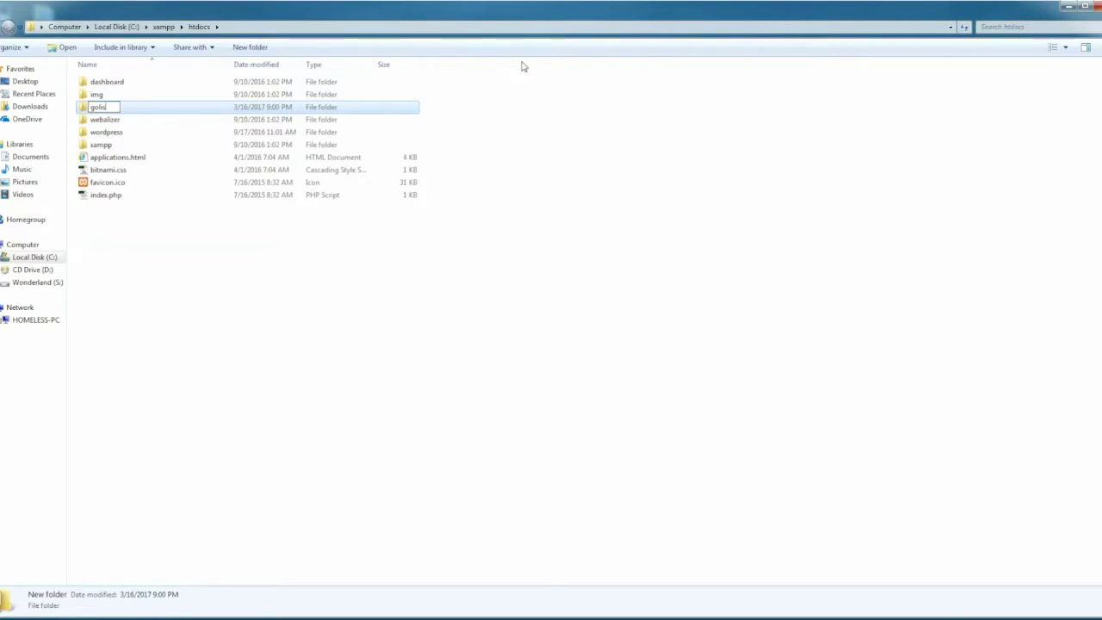
text(t)
key(Return)
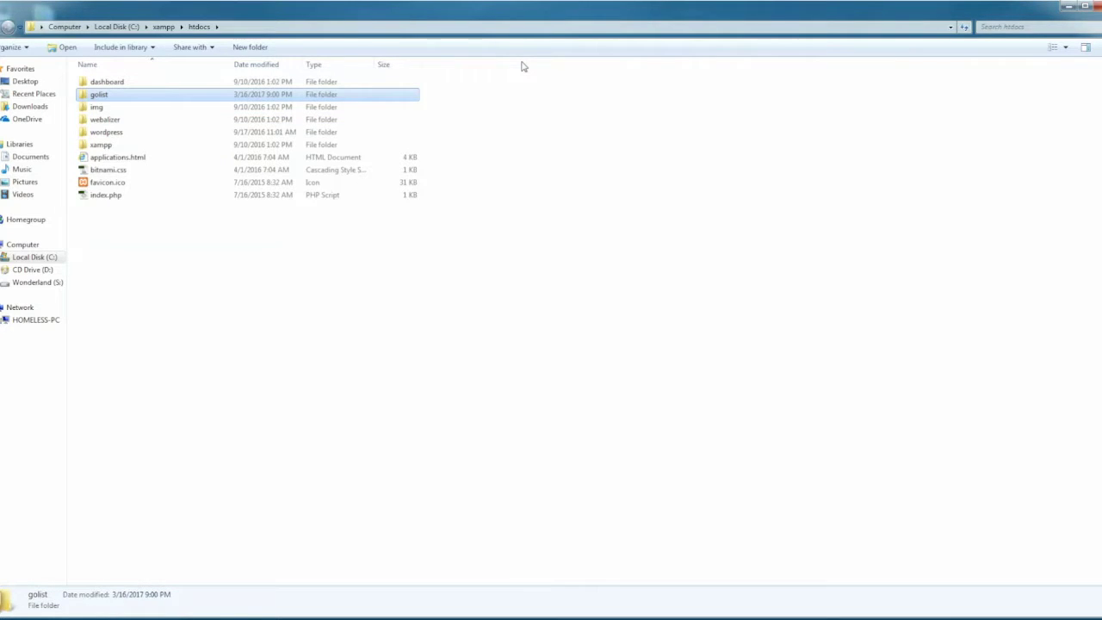
Look inside the new golist folder and return to htdocs
double_click(148, 96)
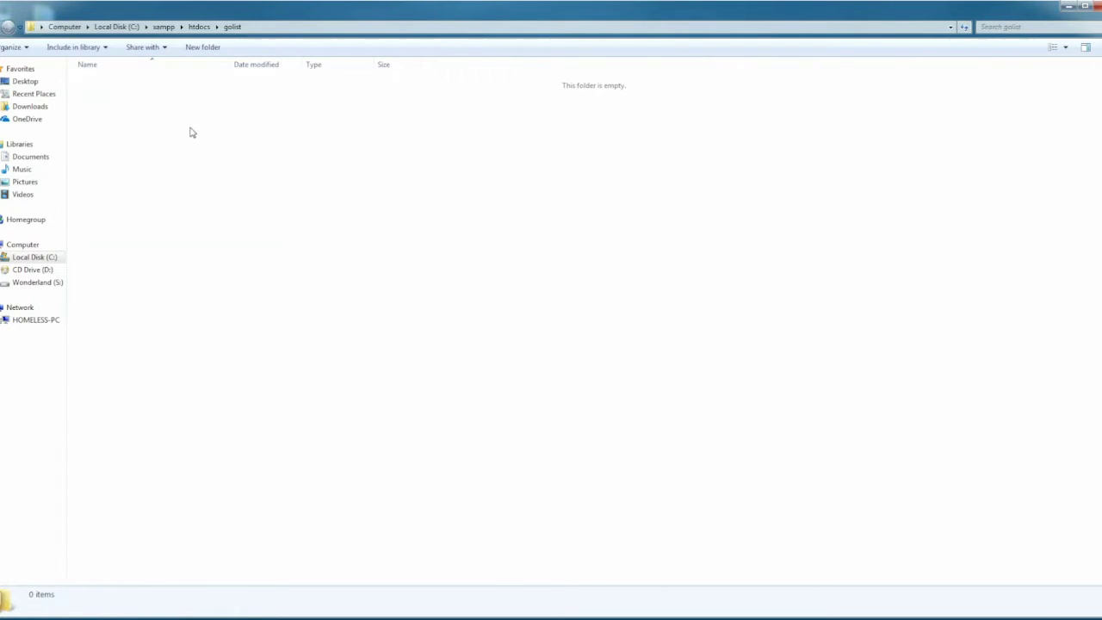
click(8, 26)
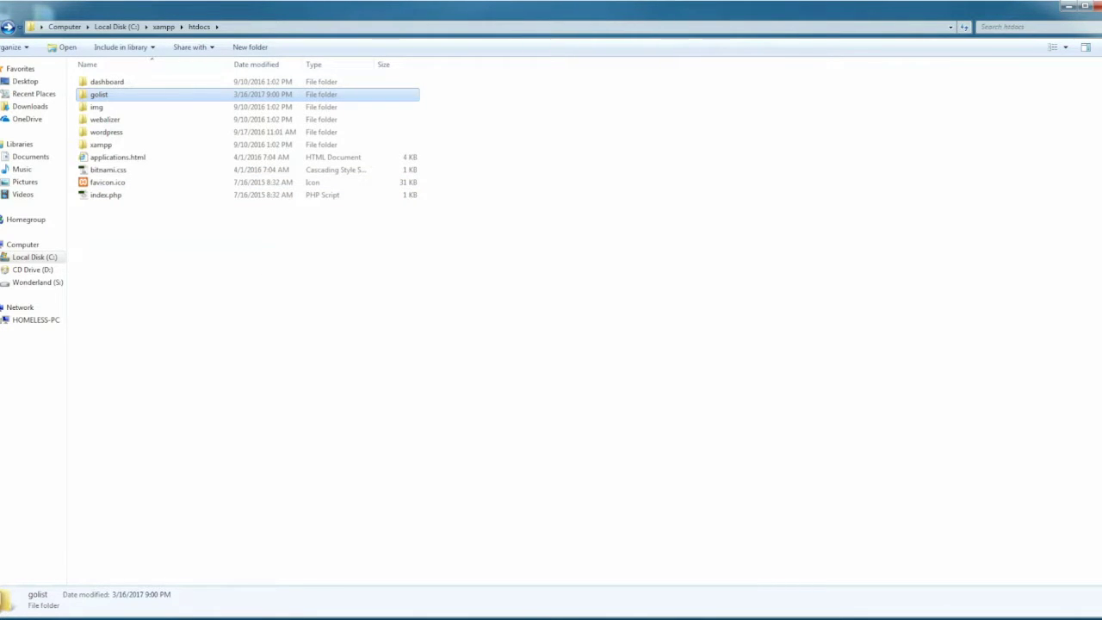
click(401, 315)
click(131, 97)
double_click(132, 100)
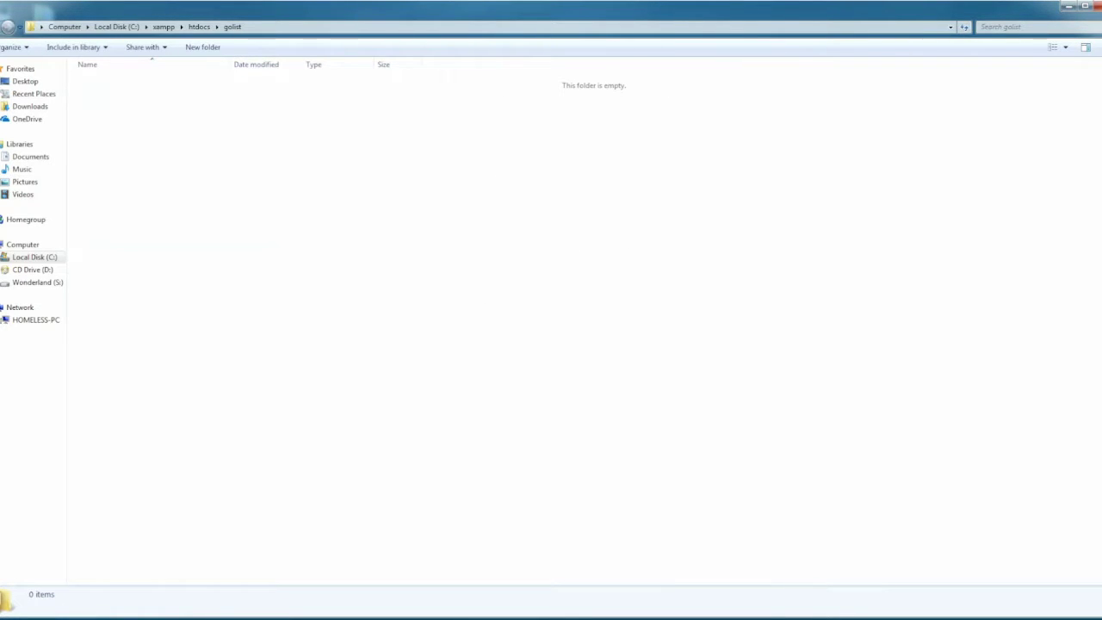
click(7, 25)
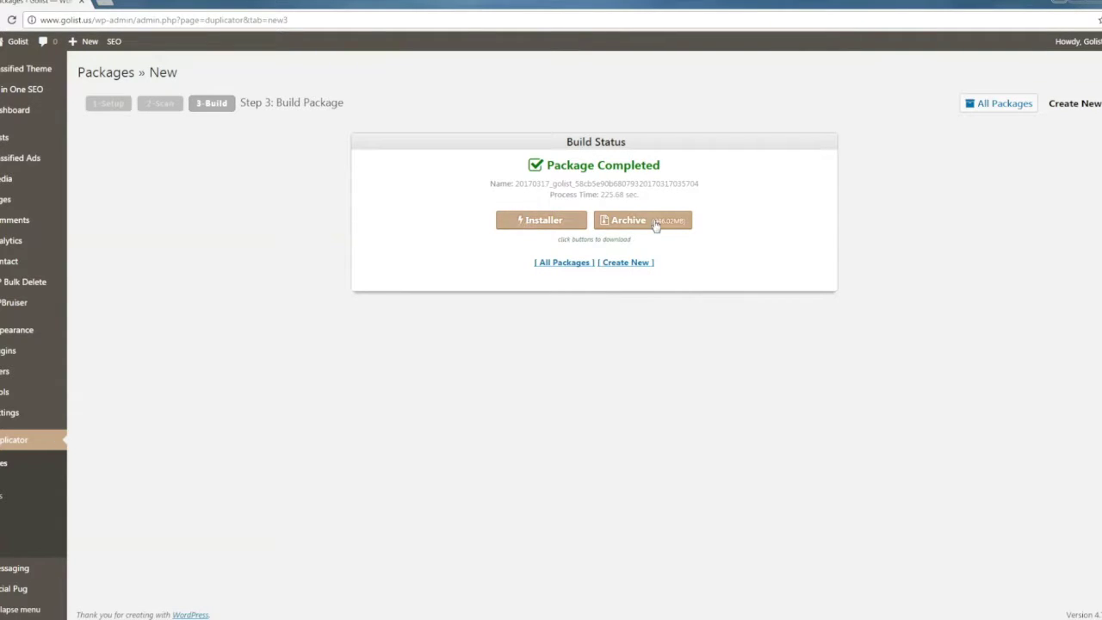
Download the installer and archive of the 20170317_golist package and copy both files into the golist folder in htdocs
click(553, 264)
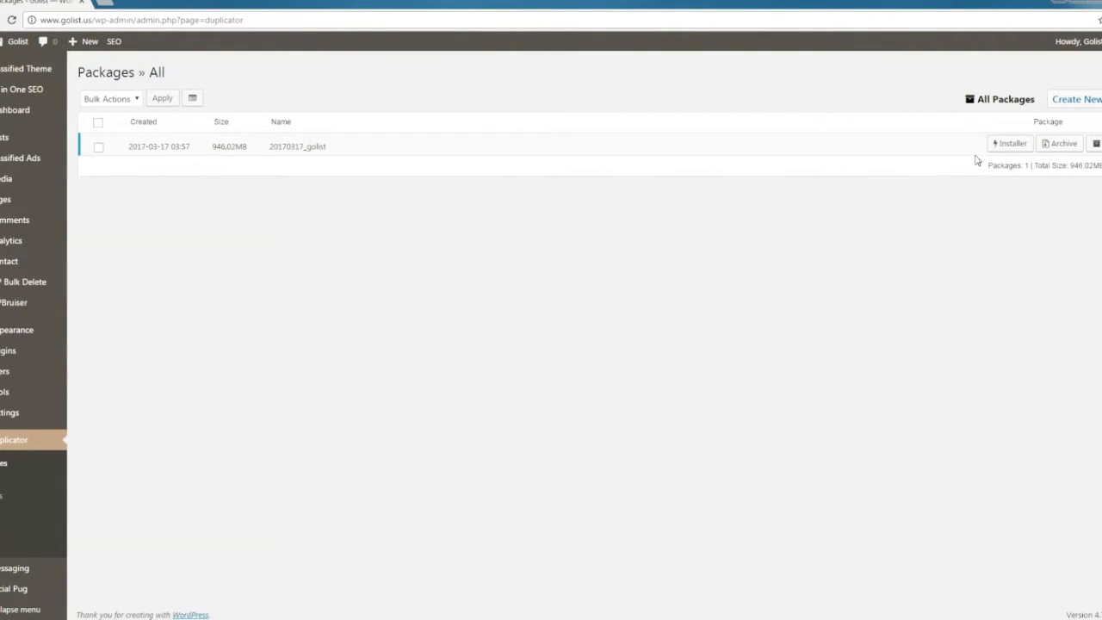
click(1024, 146)
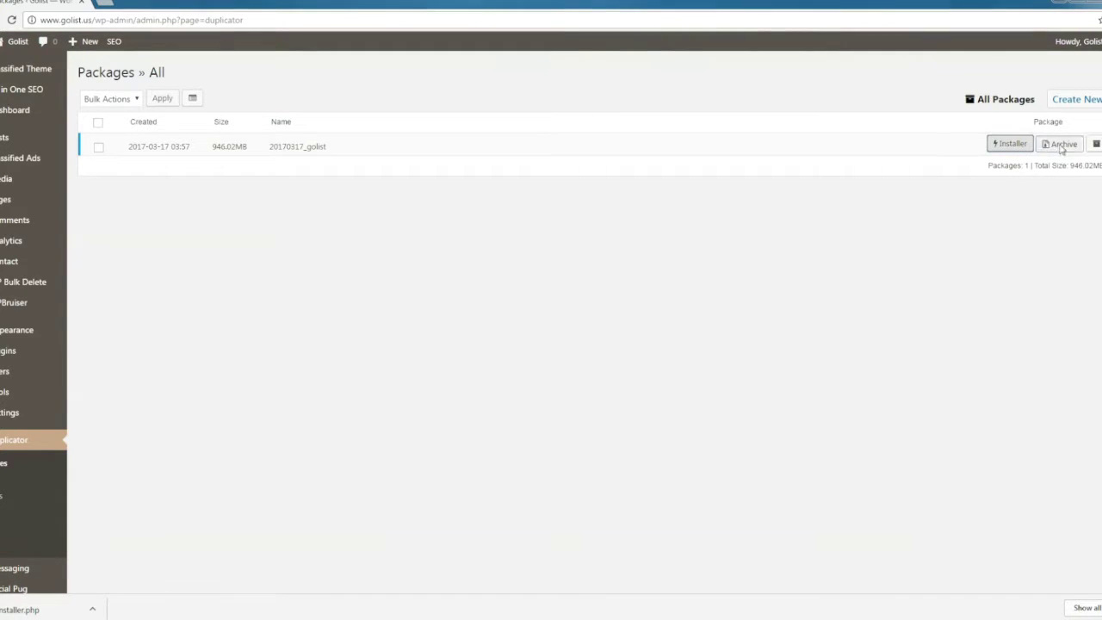
click(1062, 146)
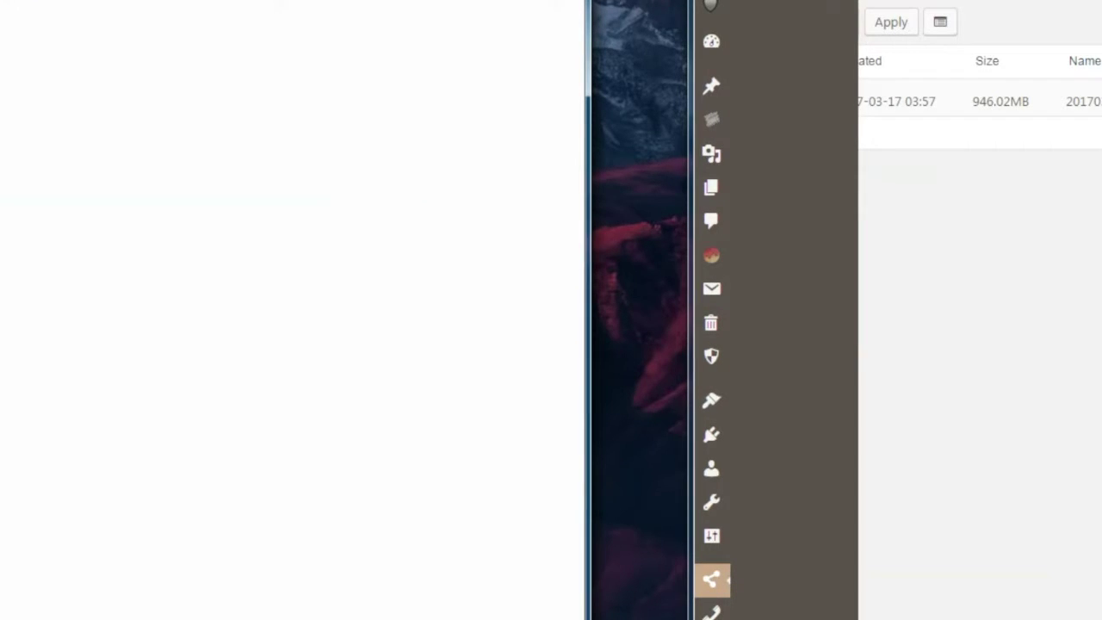
drag(1083, 101, 93, 315)
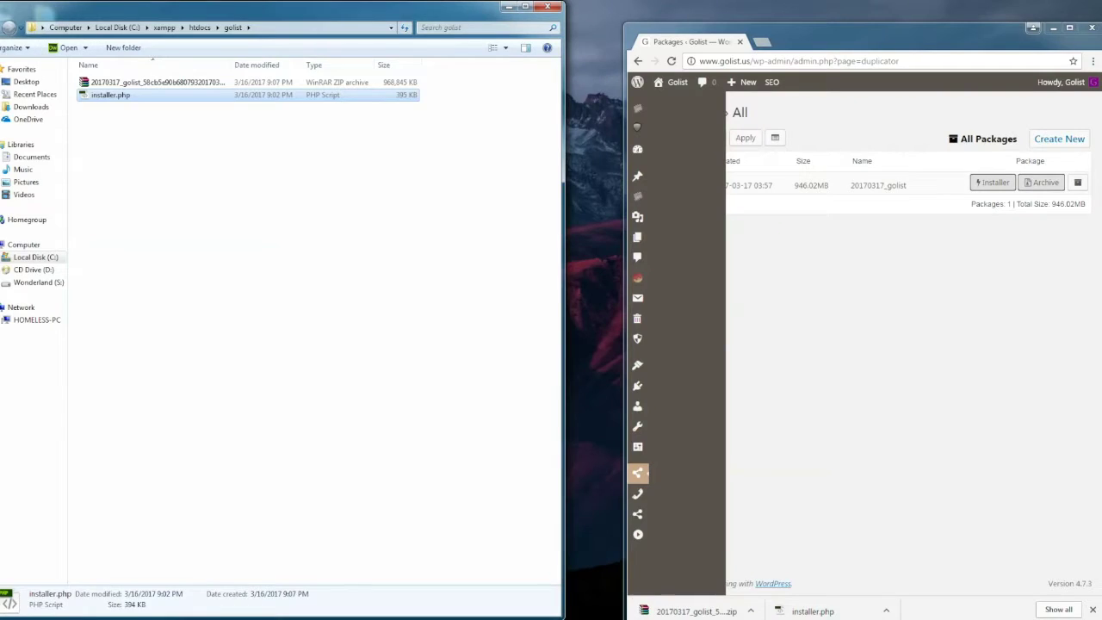
Check the golist folder in htdocs and the Downloads folder, then close the file window
key(BackSpace)
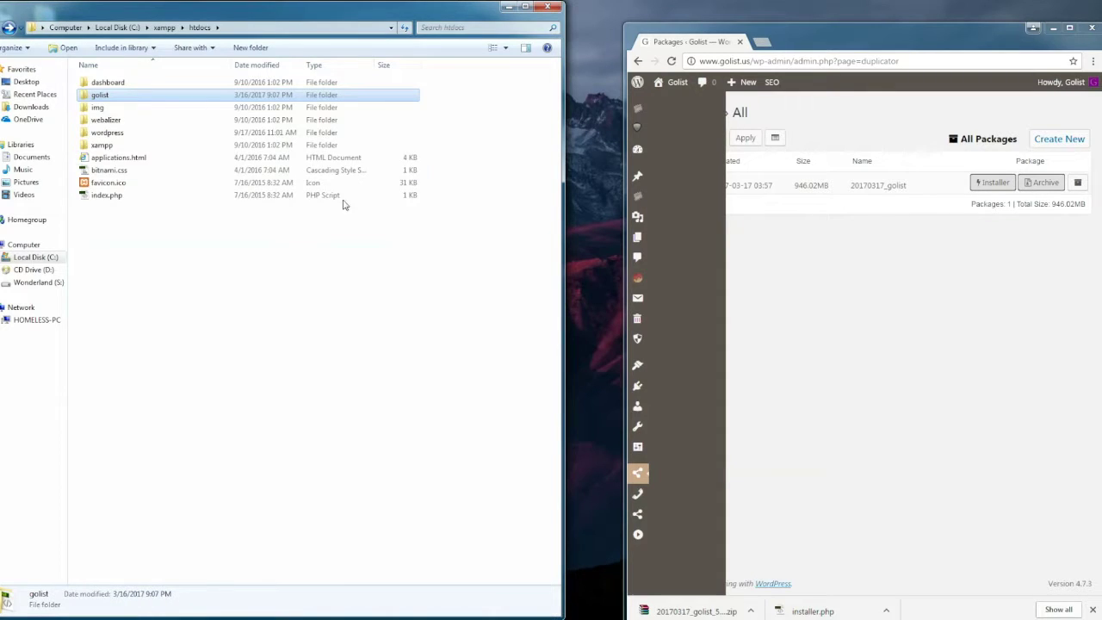
click(107, 100)
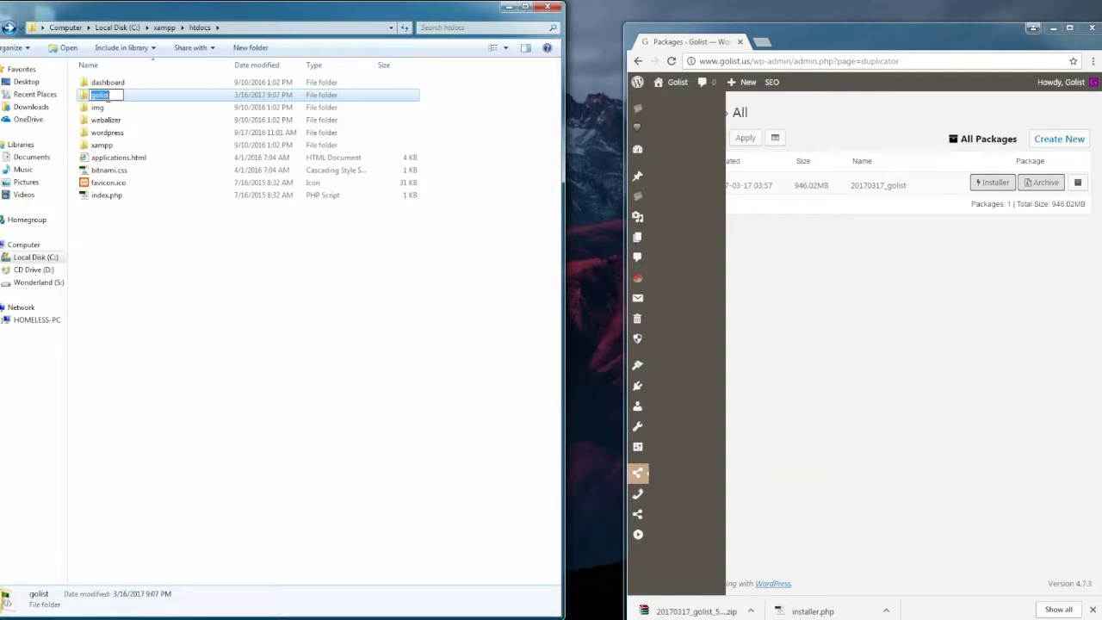
click(164, 98)
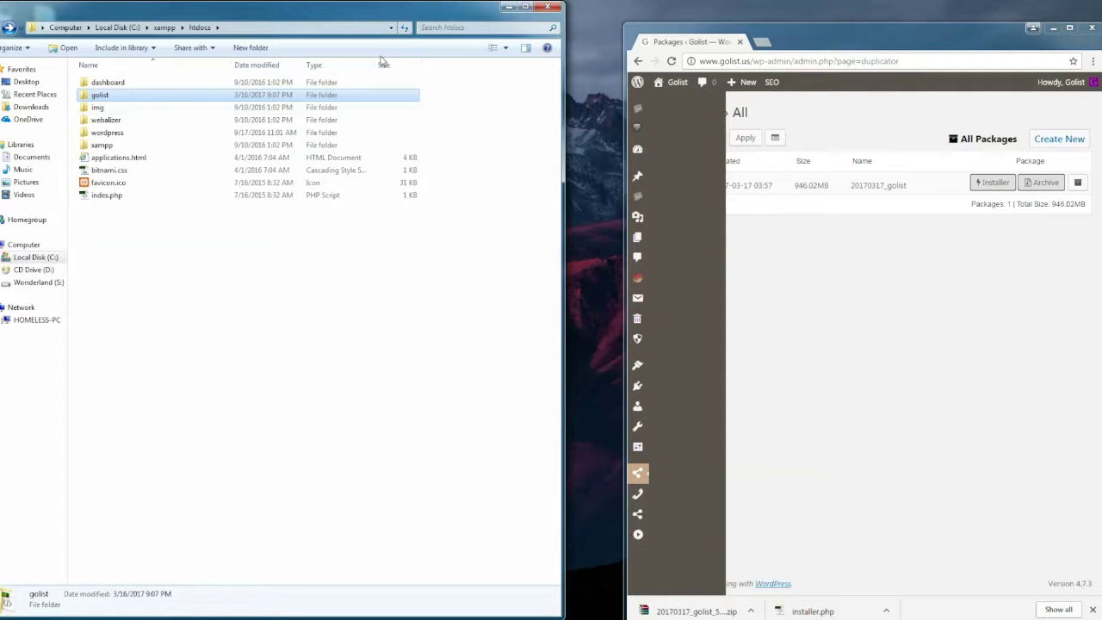
click(38, 107)
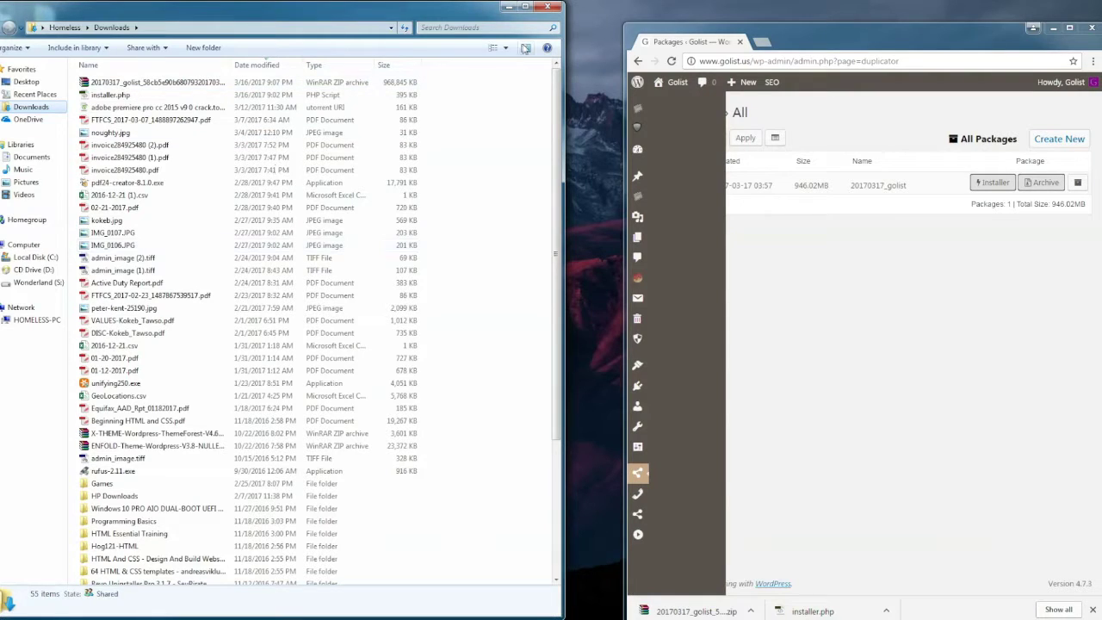
click(552, 7)
Maximize the browser window, open a new tab in it, and minimize it to reach the desktop
drag(941, 37, 354, 2)
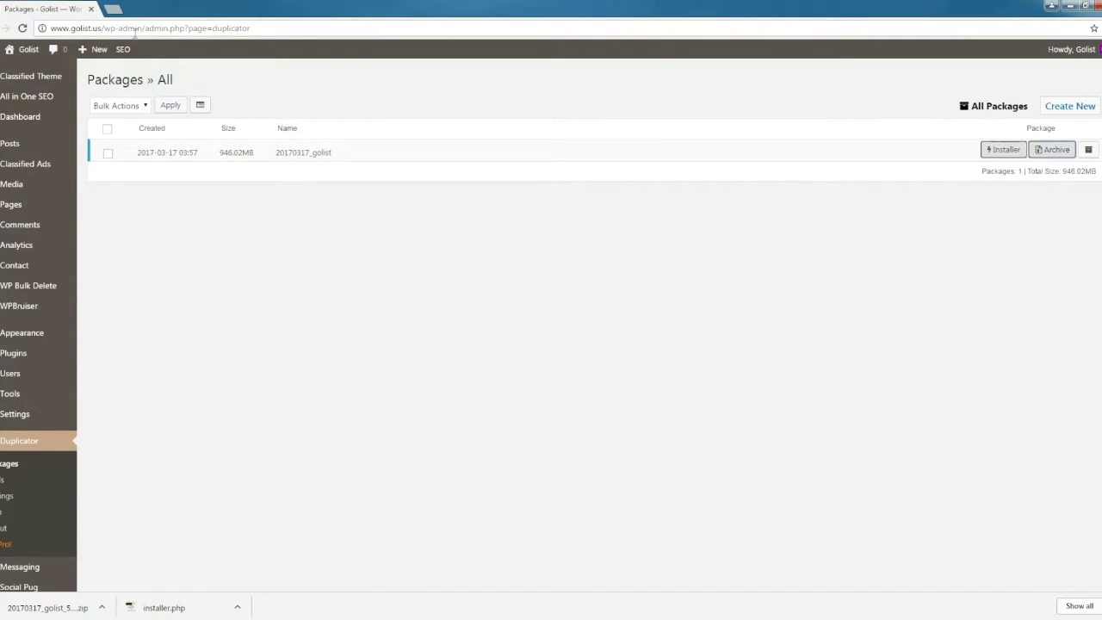
click(115, 10)
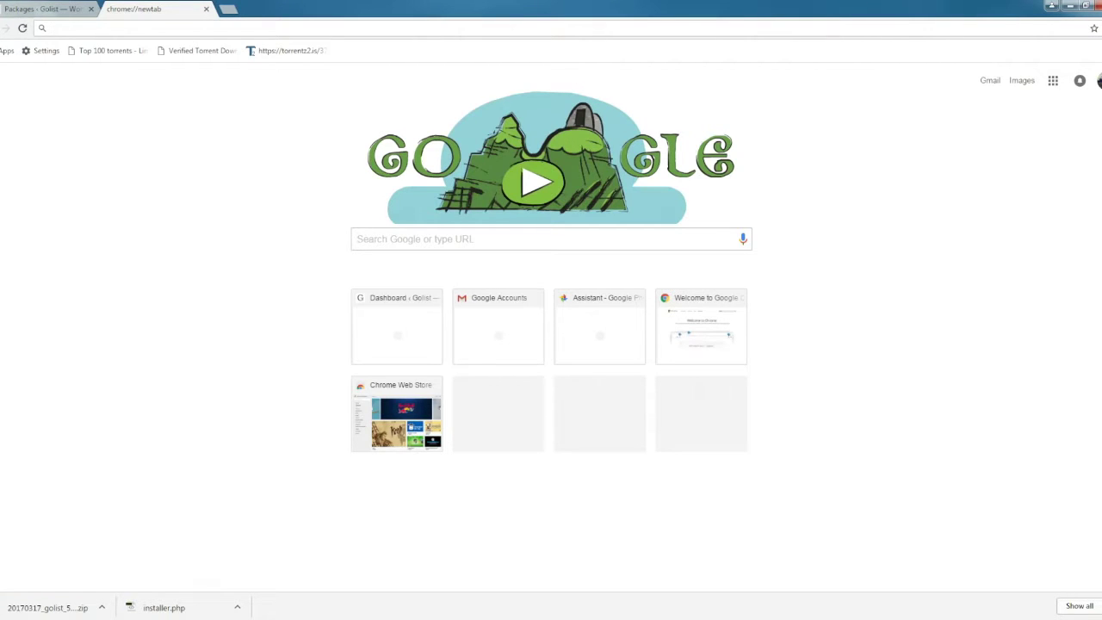
click(1086, 5)
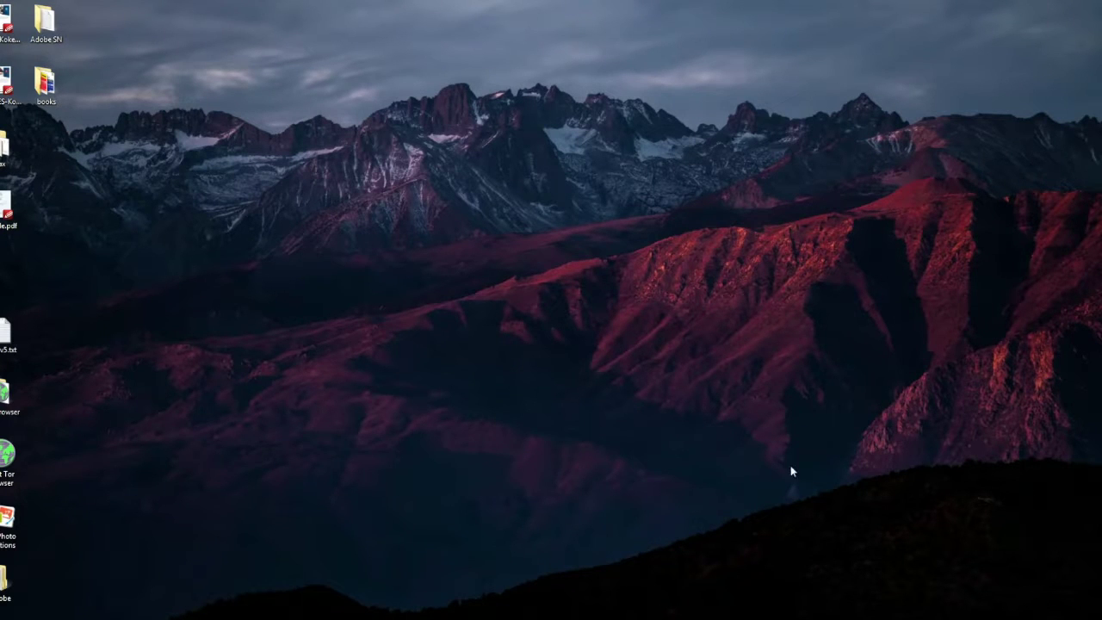
Start the MySQL module in the XAMPP Control Panel
drag(517, 214, 471, 151)
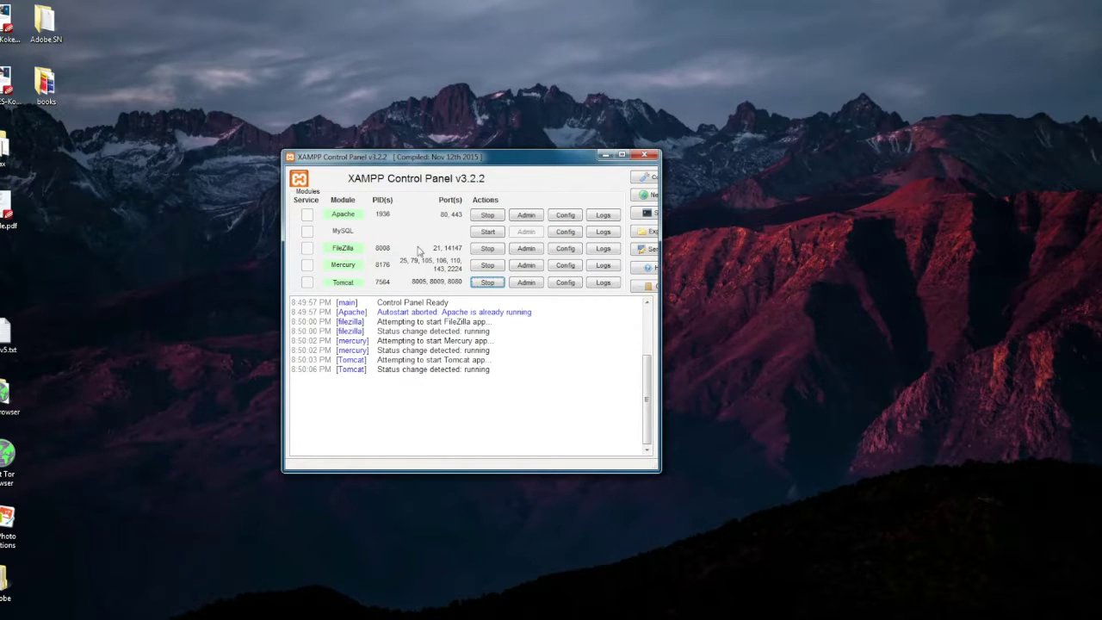
click(486, 232)
click(488, 232)
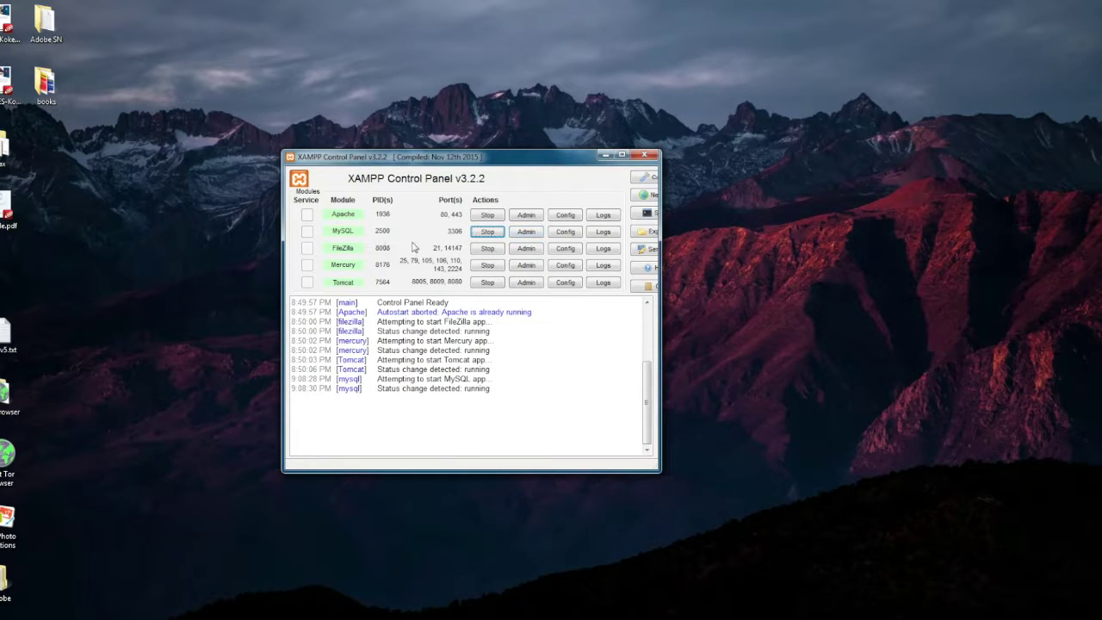
click(525, 233)
click(443, 569)
click(317, 24)
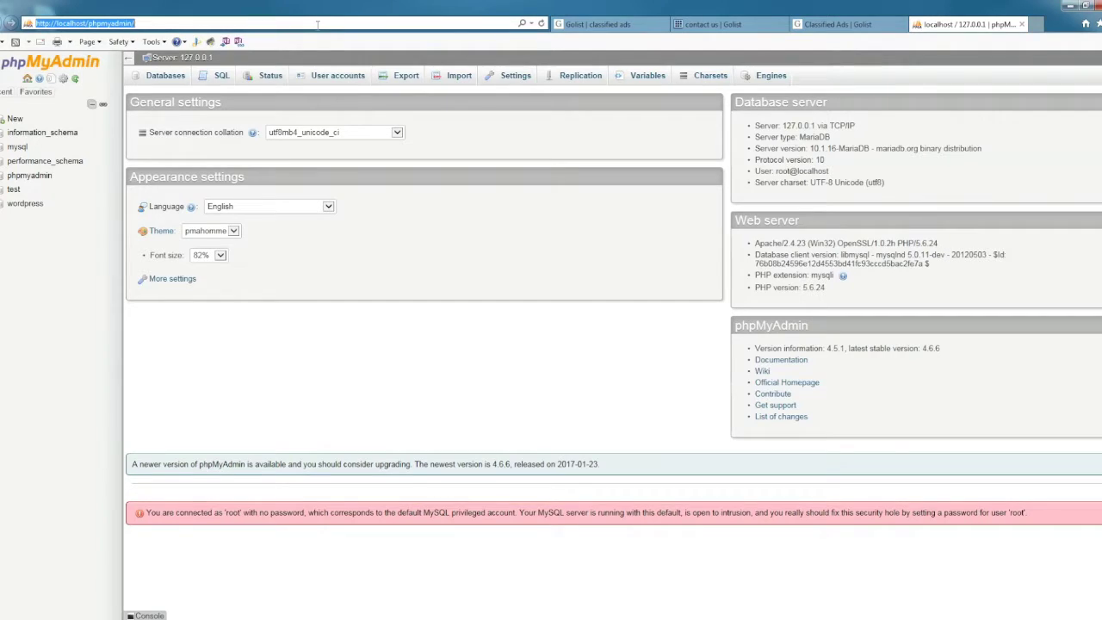
click(1068, 5)
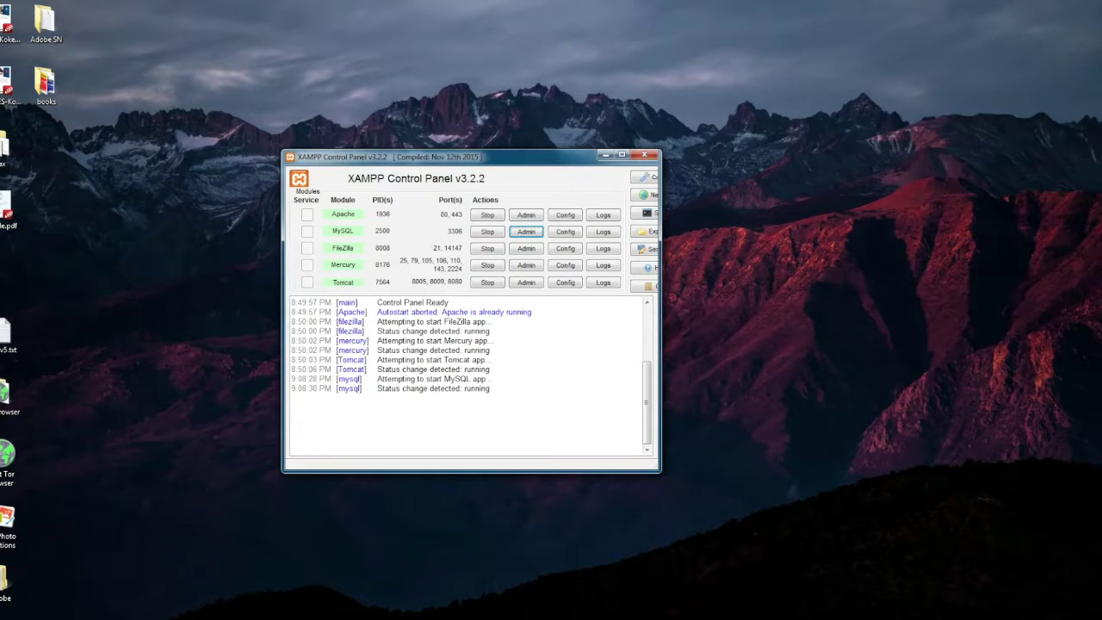
click(212, 584)
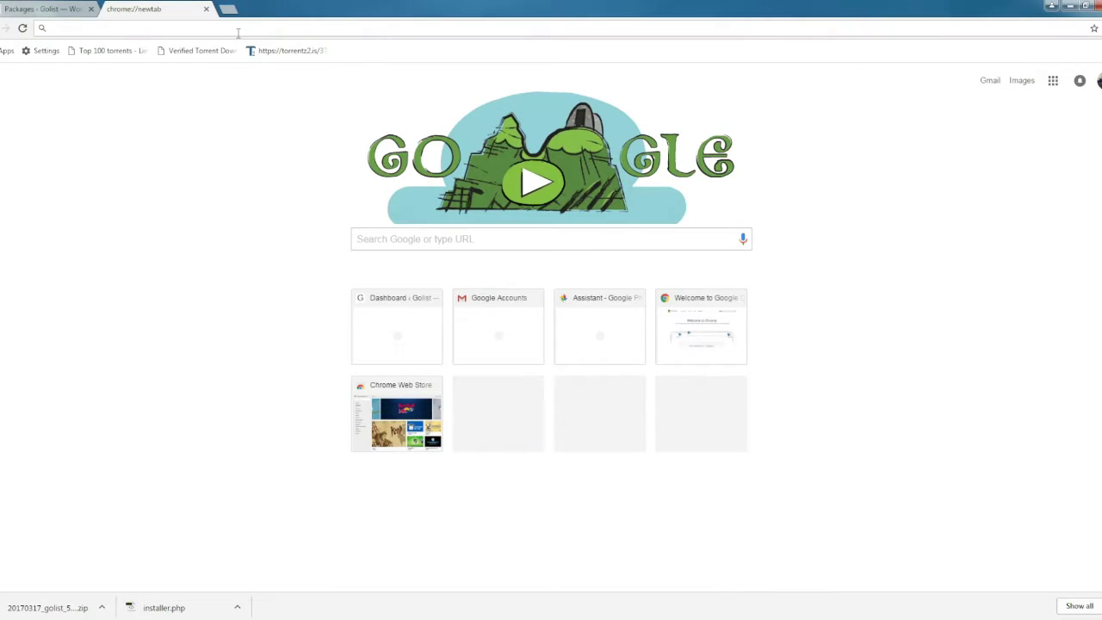
Load localhost in the new tab and open phpMyAdmin from the XAMPP welcome page
text(loc)
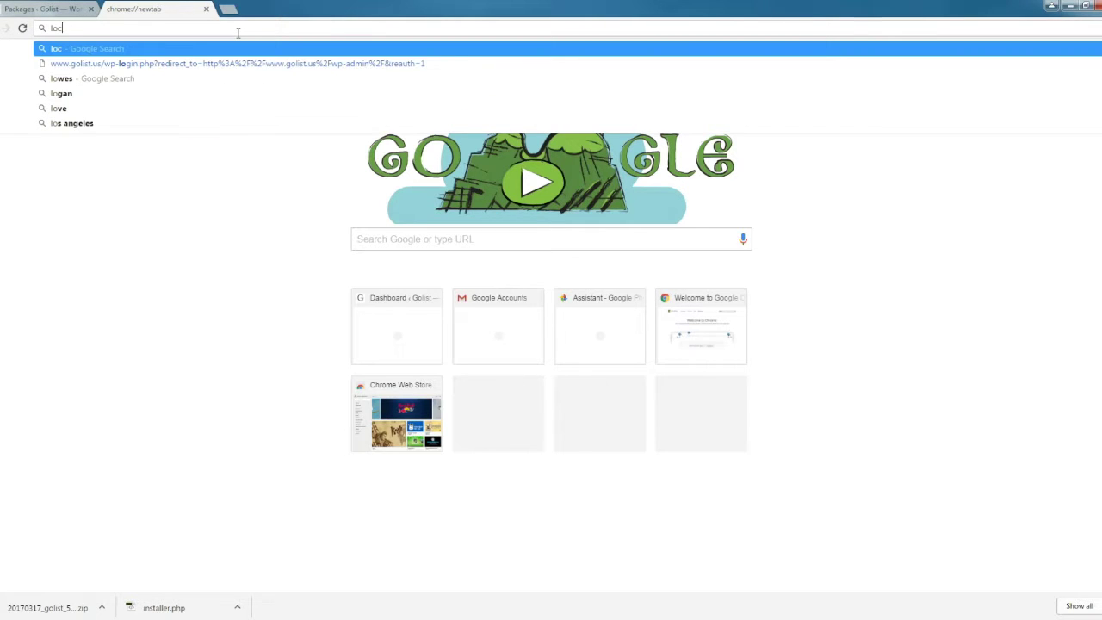
text(alhost)
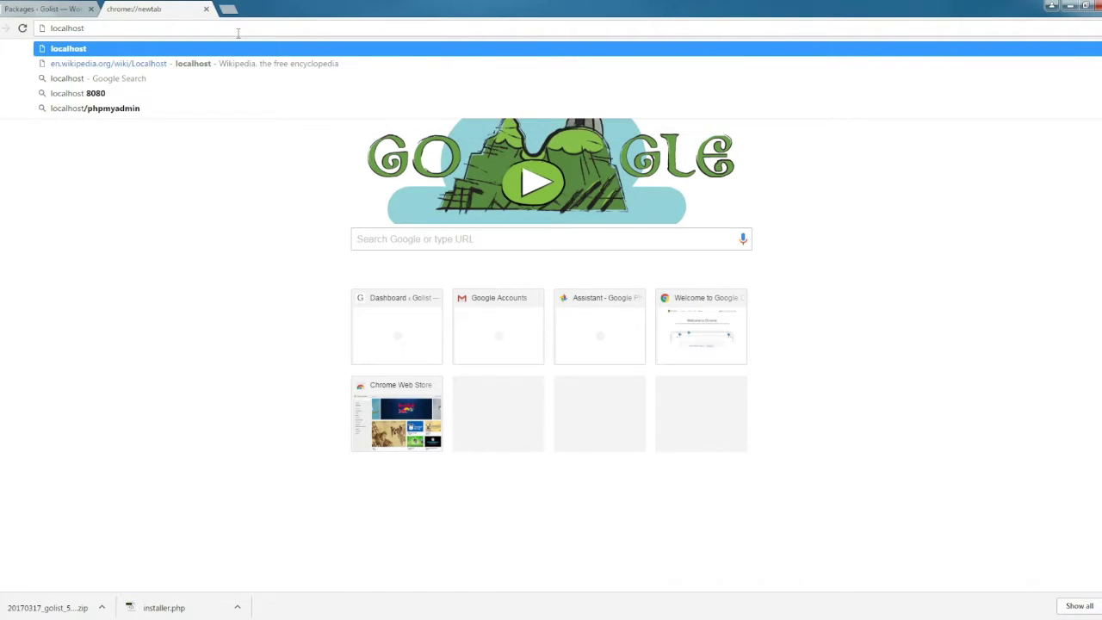
key(Return)
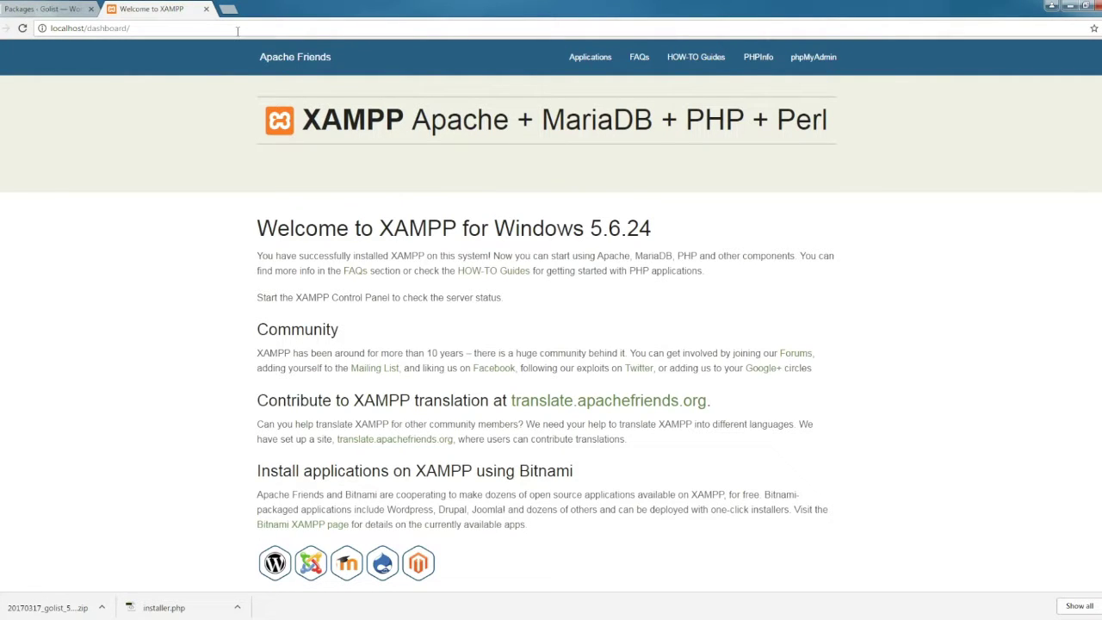
click(802, 62)
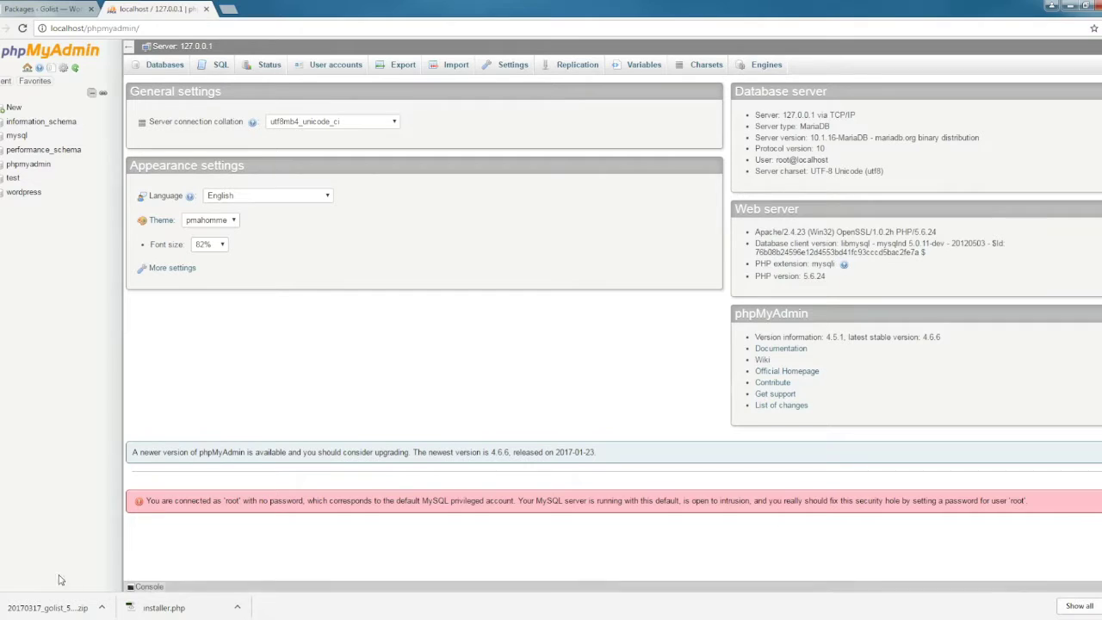
Create a new database named golist in phpMyAdmin
click(15, 110)
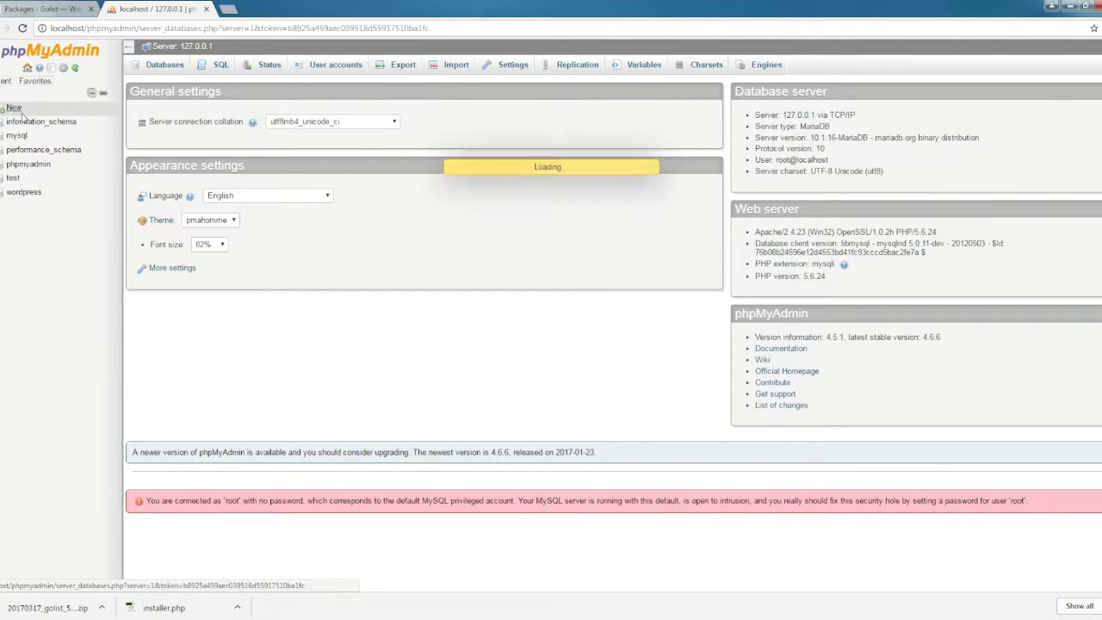
click(172, 156)
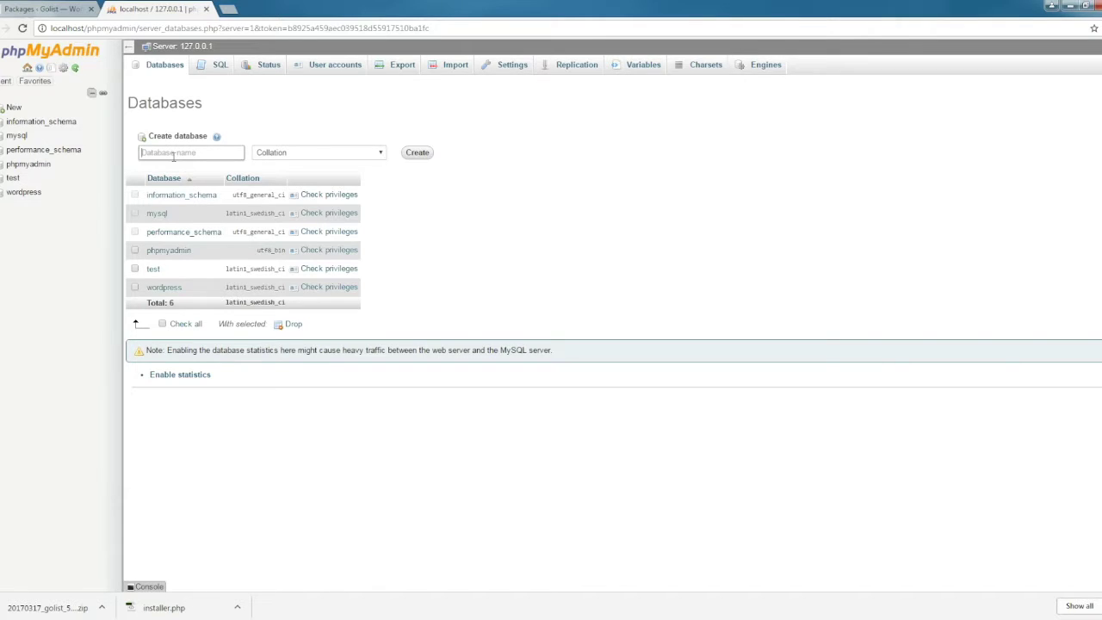
text(g)
key(BackSpace)
text(http://localhost/phpmyadmin/)
key(BackSpace)
key(BackSpace)
key(BackSpace)
key(BackSpace)
key(BackSpace)
key(BackSpace)
key(BackSpace)
key(BackSpace)
key(BackSpace)
key(BackSpace)
key(BackSpace)
key(BackSpace)
key(BackSpace)
key(BackSpace)
key(BackSpace)
key(BackSpace)
key(BackSpace)
key(BackSpace)
key(BackSpace)
key(BackSpace)
text(go)
click(419, 153)
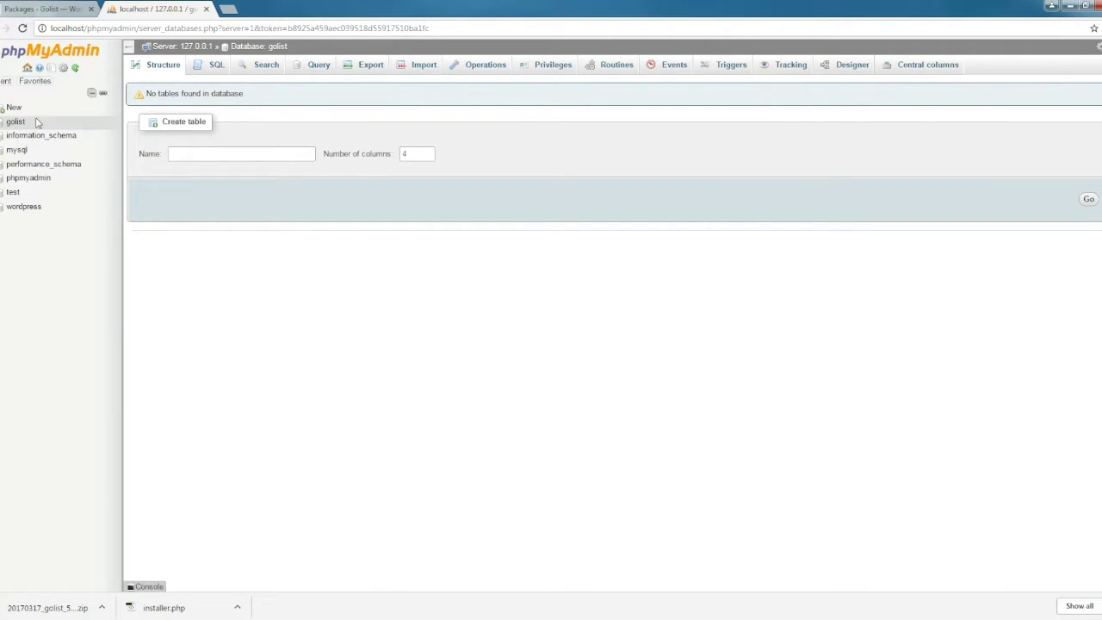
Go to localhost/golist and launch installer.php from the directory listing
click(413, 27)
click(414, 28)
drag(444, 26, 101, 31)
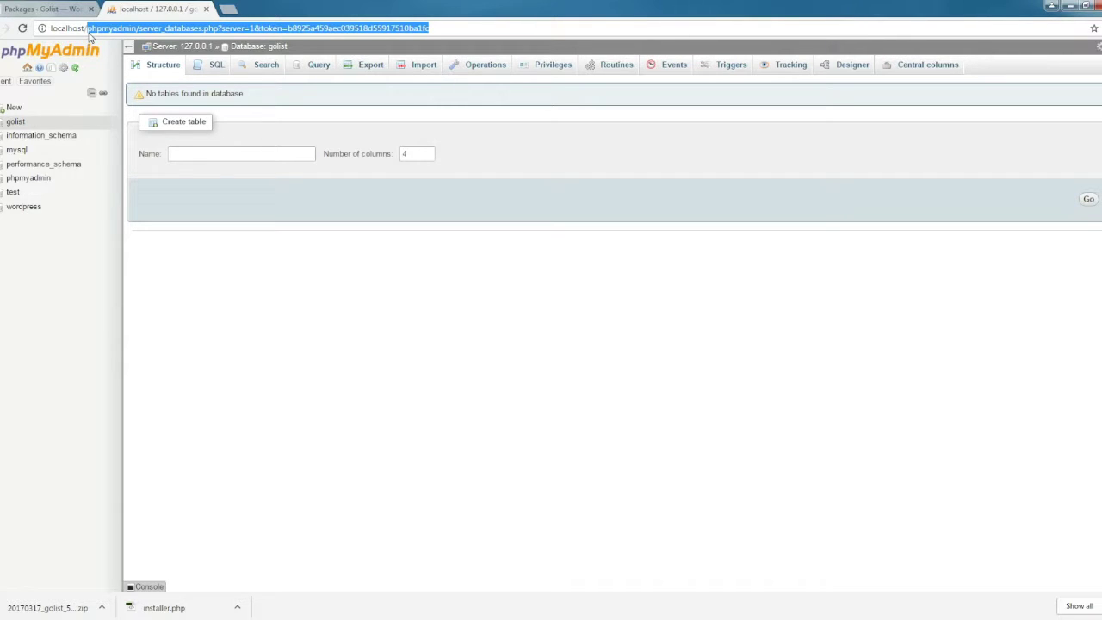
text(golist)
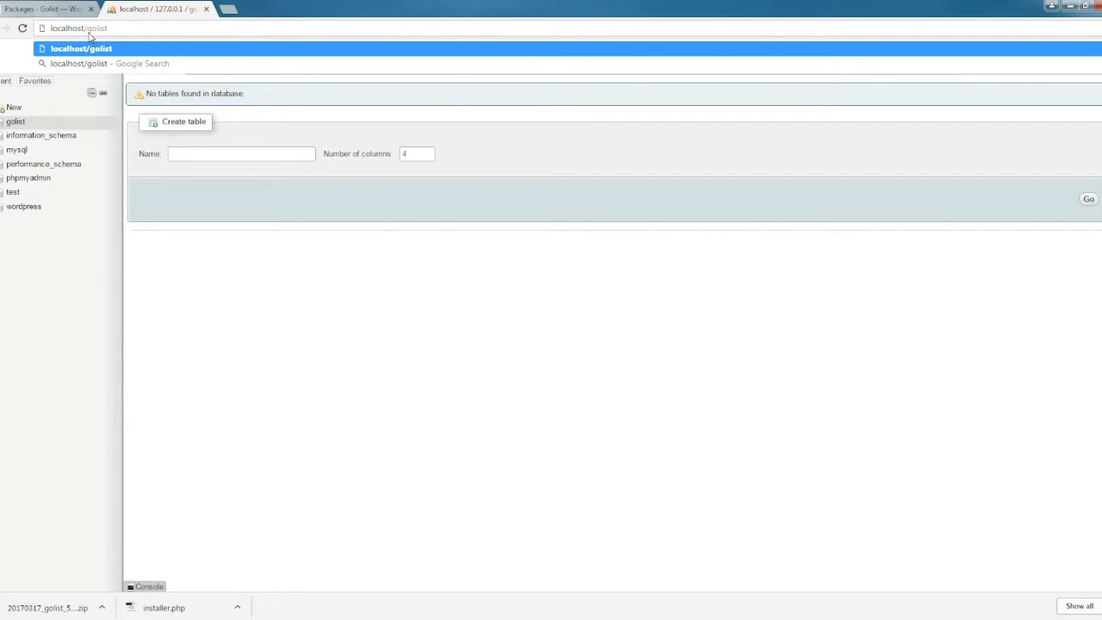
key(Return)
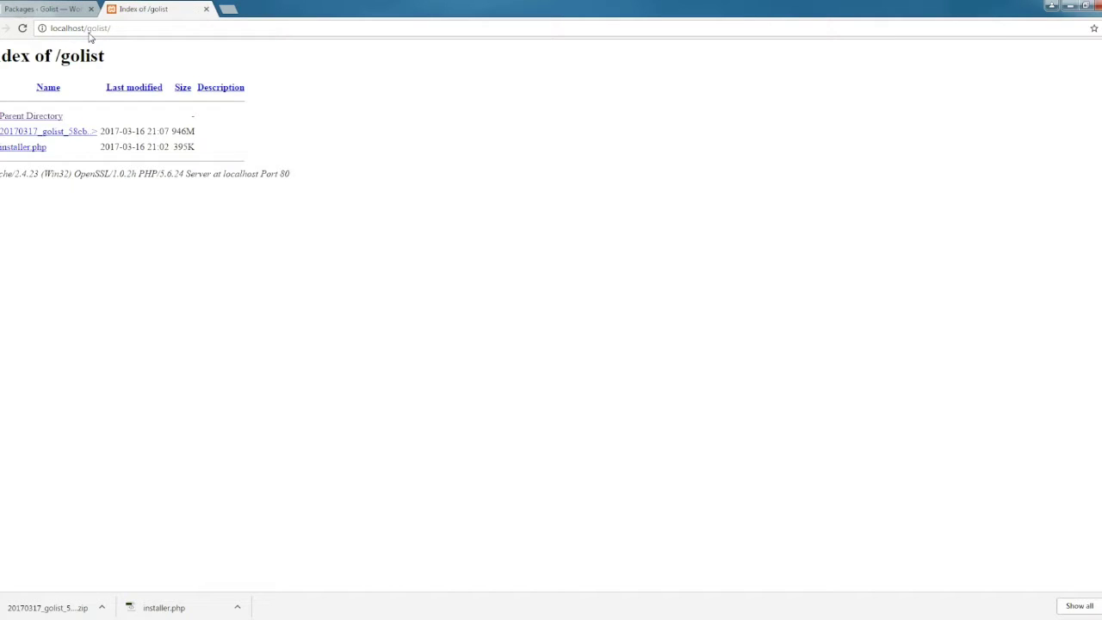
click(31, 146)
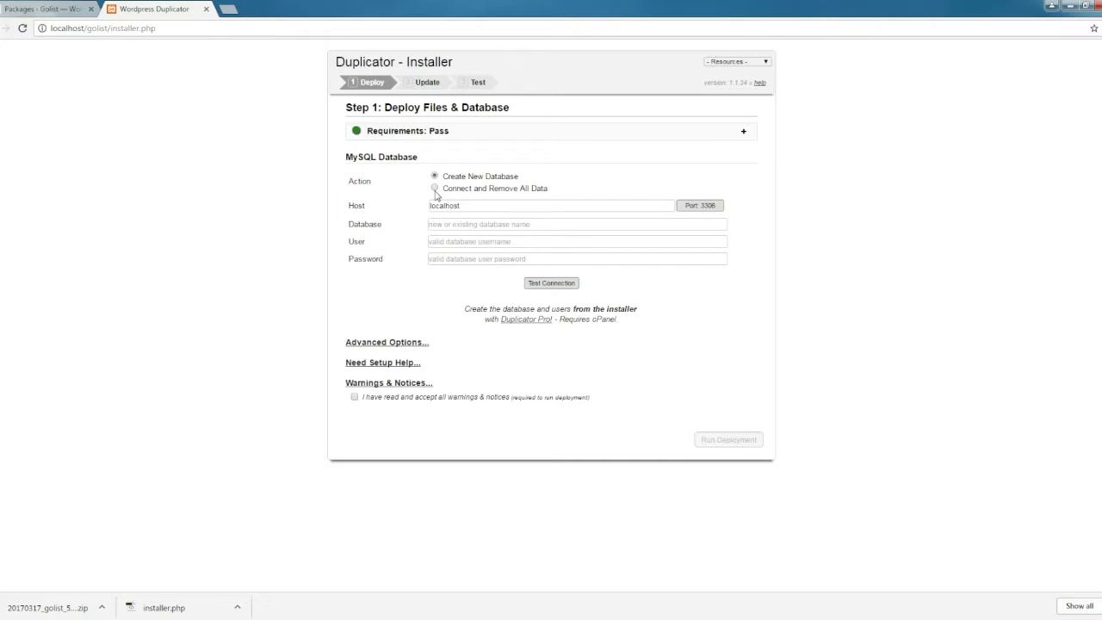
Keep the Create New Database action, set the database name to golist, and test the connection
click(435, 187)
click(435, 175)
click(550, 284)
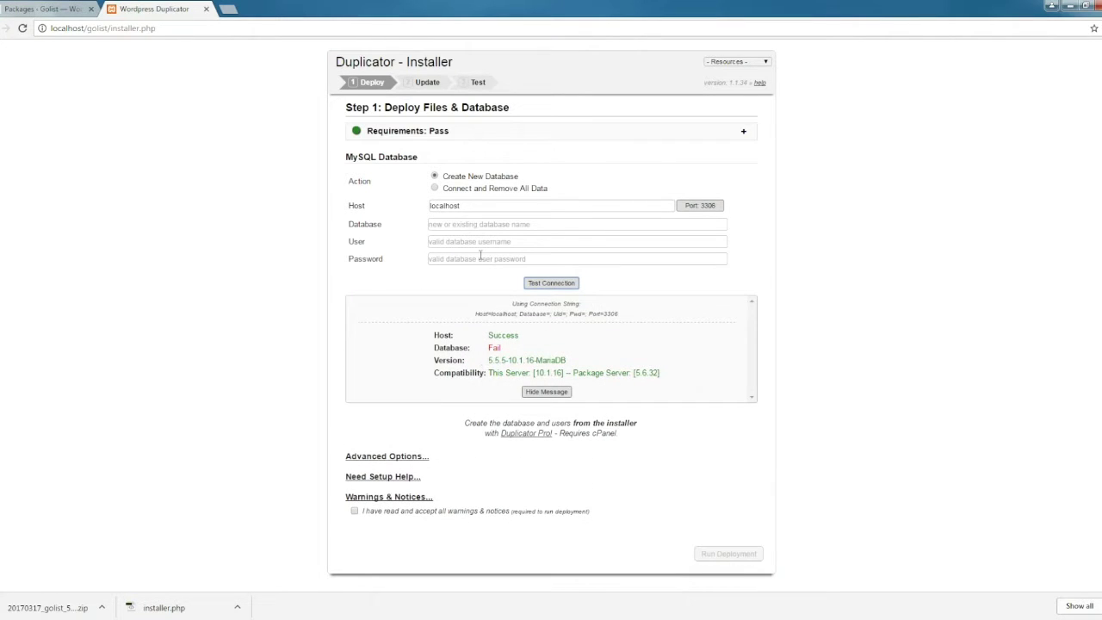
click(472, 226)
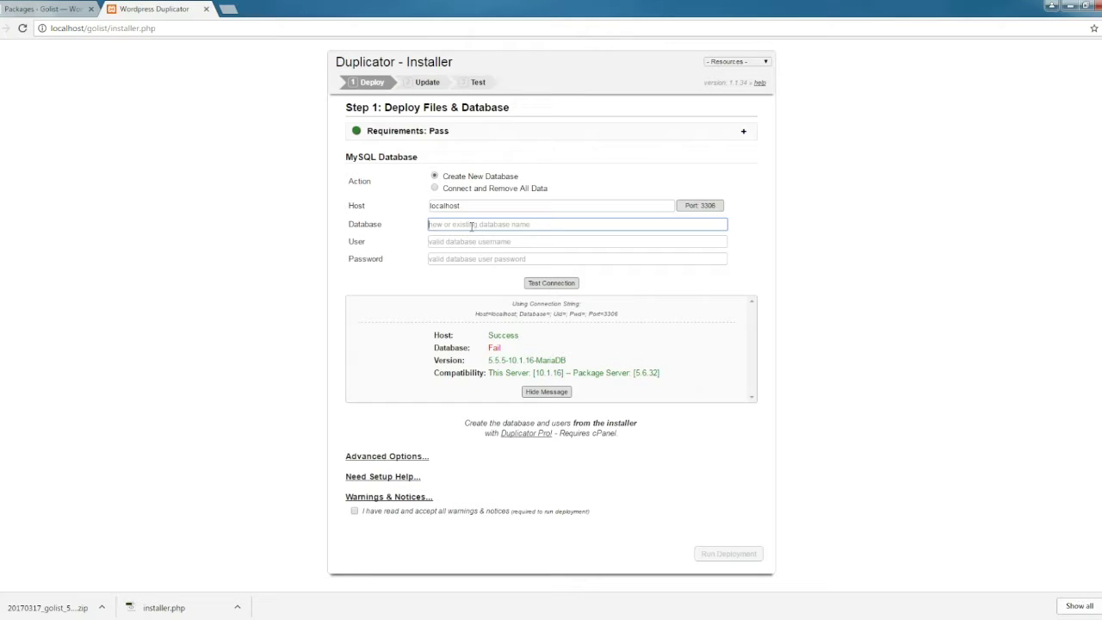
text(golist)
click(555, 283)
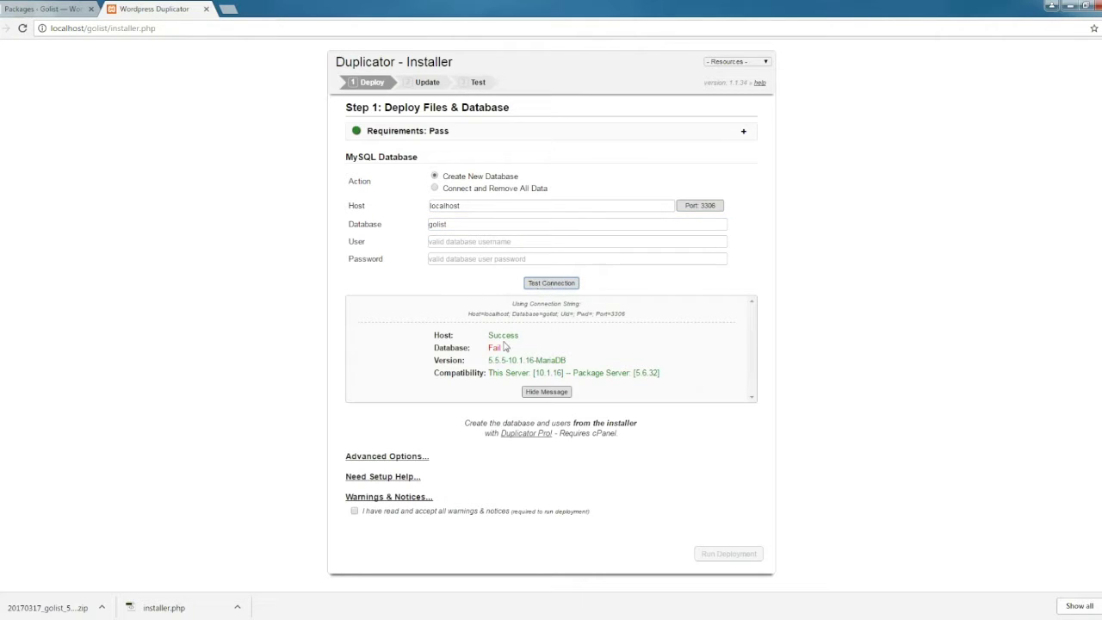
Set the database user to root, leave the password empty, and test the connection again
click(463, 242)
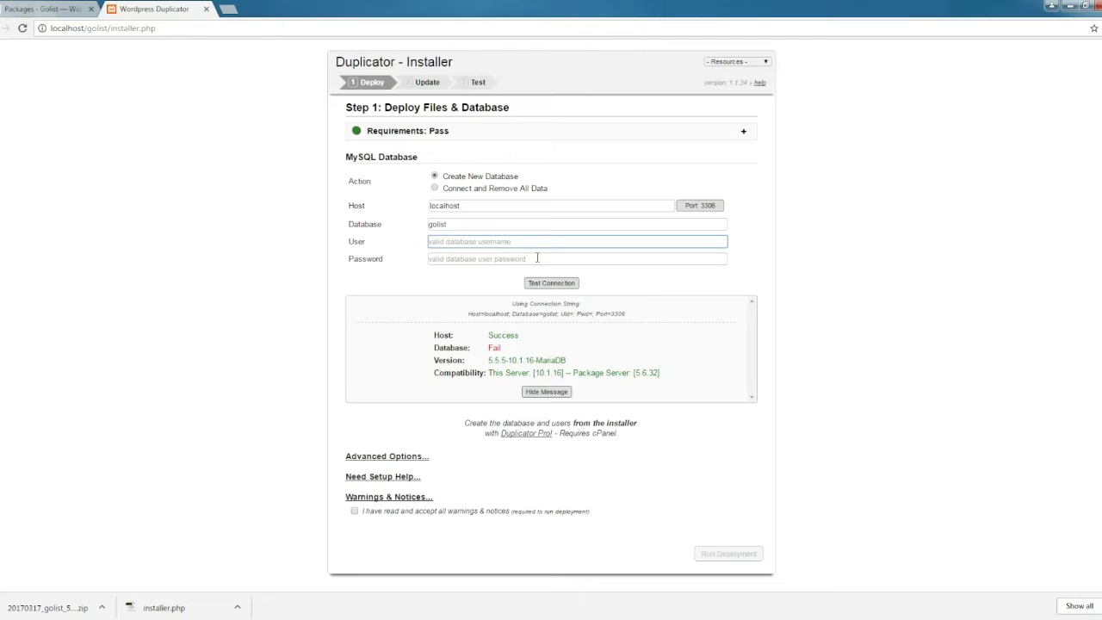
text(root)
click(553, 288)
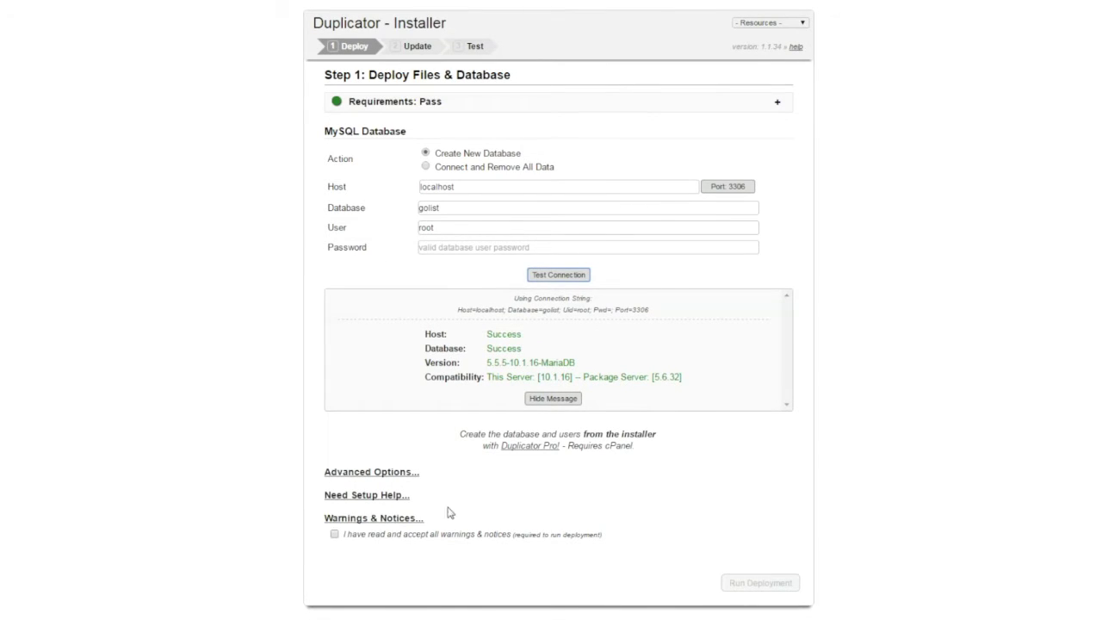
Accept all warnings and notices, and review the advanced options, setup help and notices text
click(367, 536)
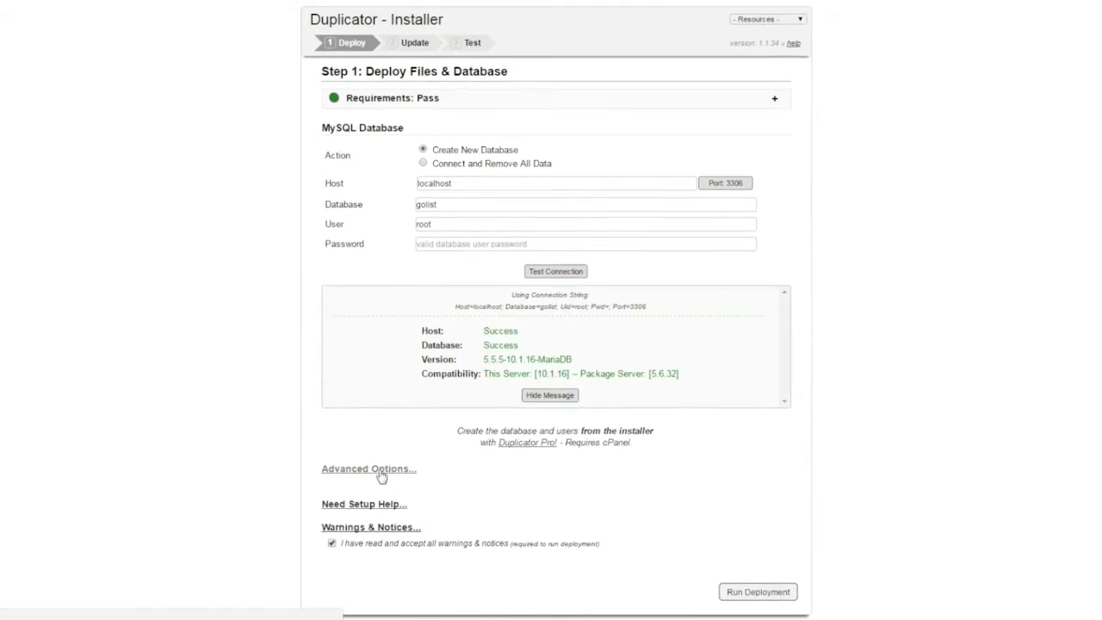
click(346, 472)
scroll(363, 342, down, 3)
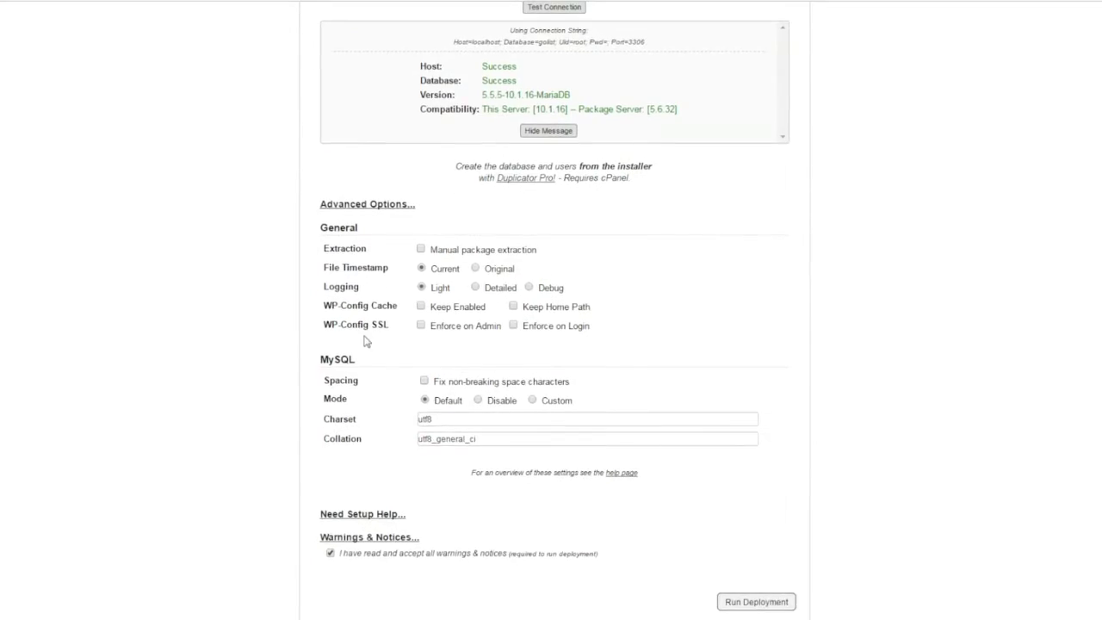
click(368, 207)
click(363, 494)
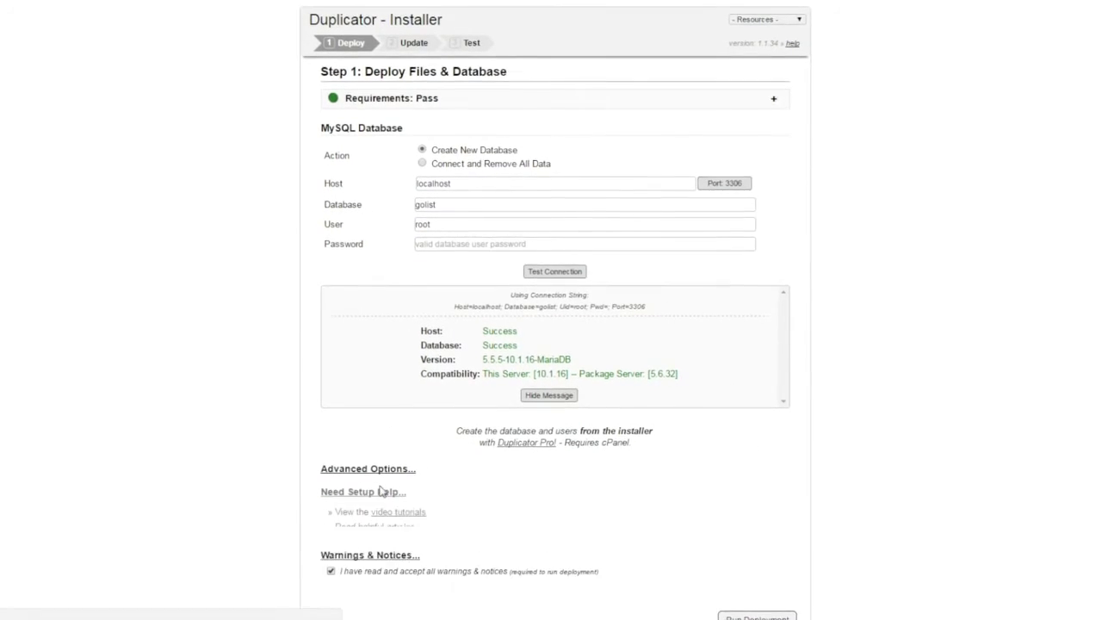
scroll(408, 551, down, 1)
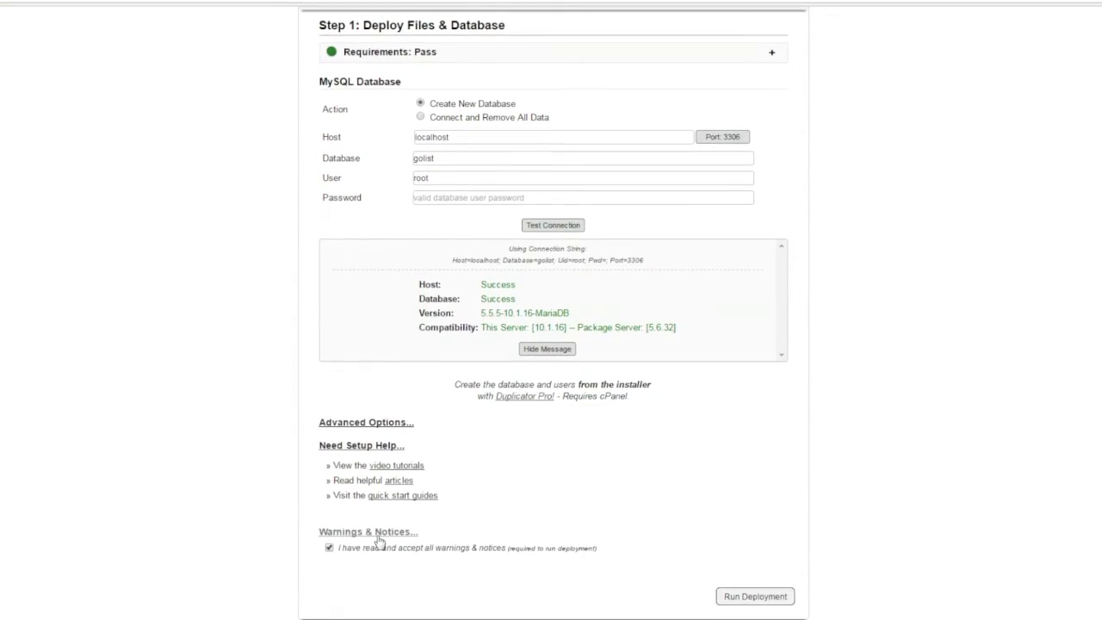
click(381, 536)
scroll(517, 448, down, 2)
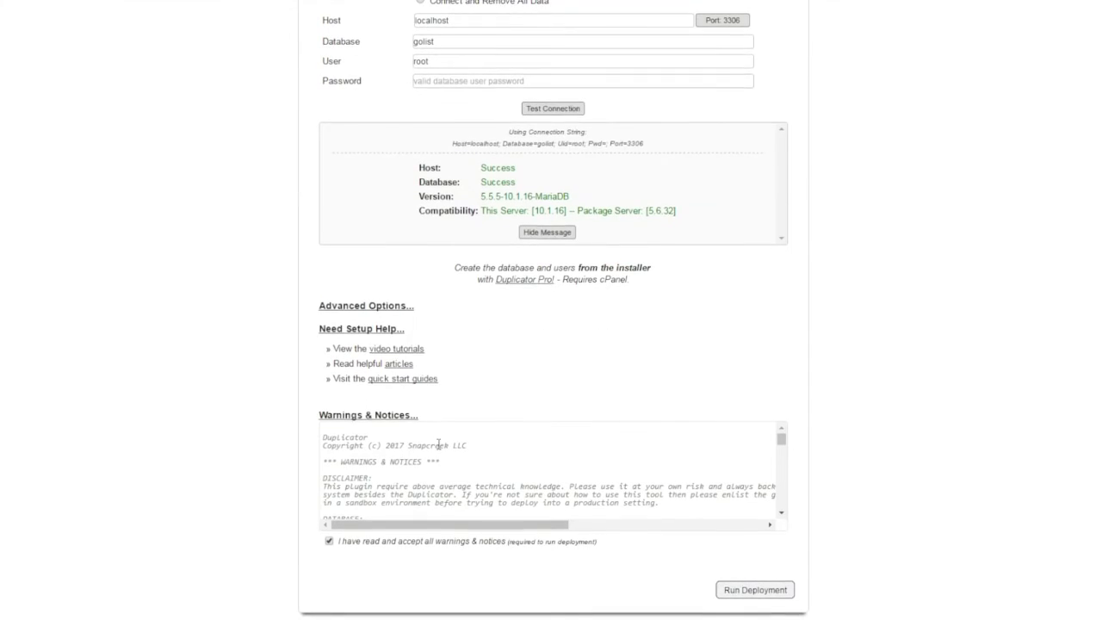
click(352, 414)
click(363, 437)
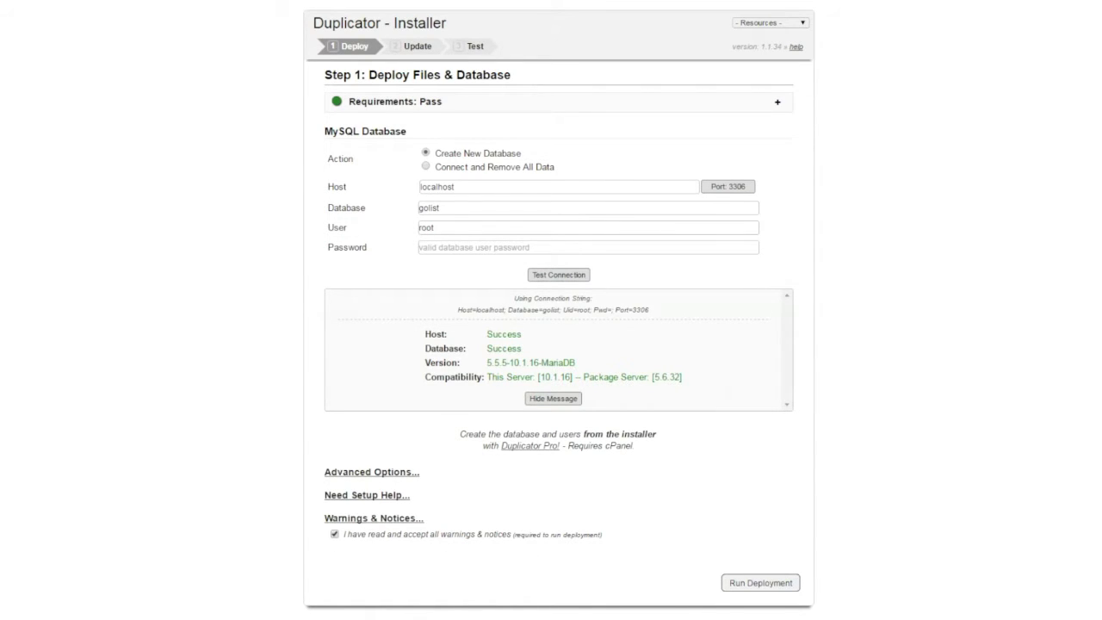
Run the deployment and confirm the install with server localhost, database golist and user root
click(752, 589)
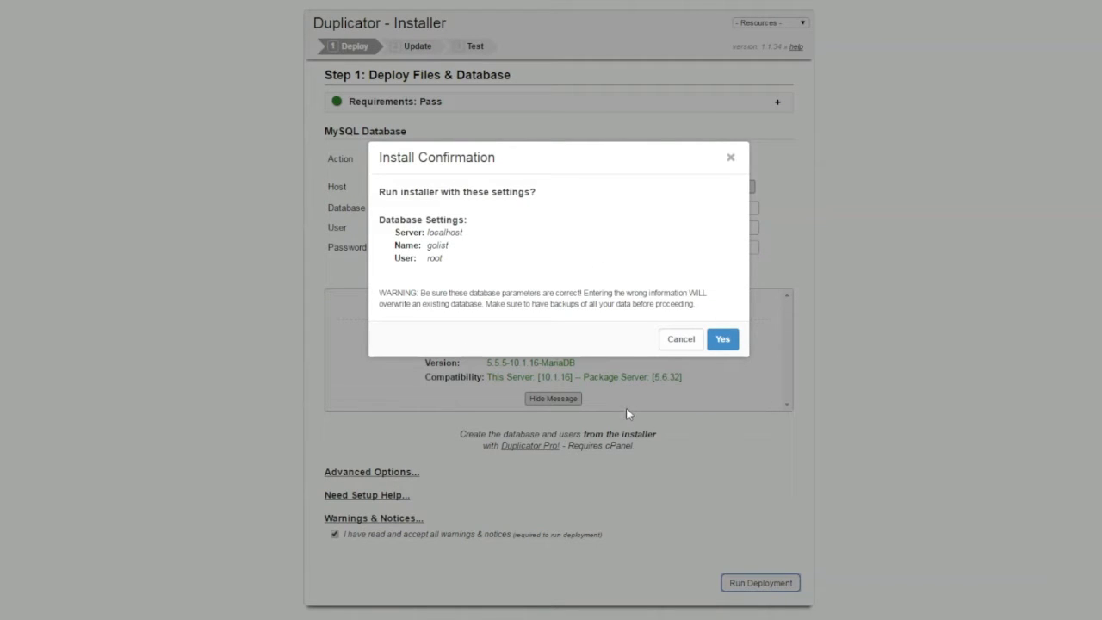
drag(431, 295, 529, 292)
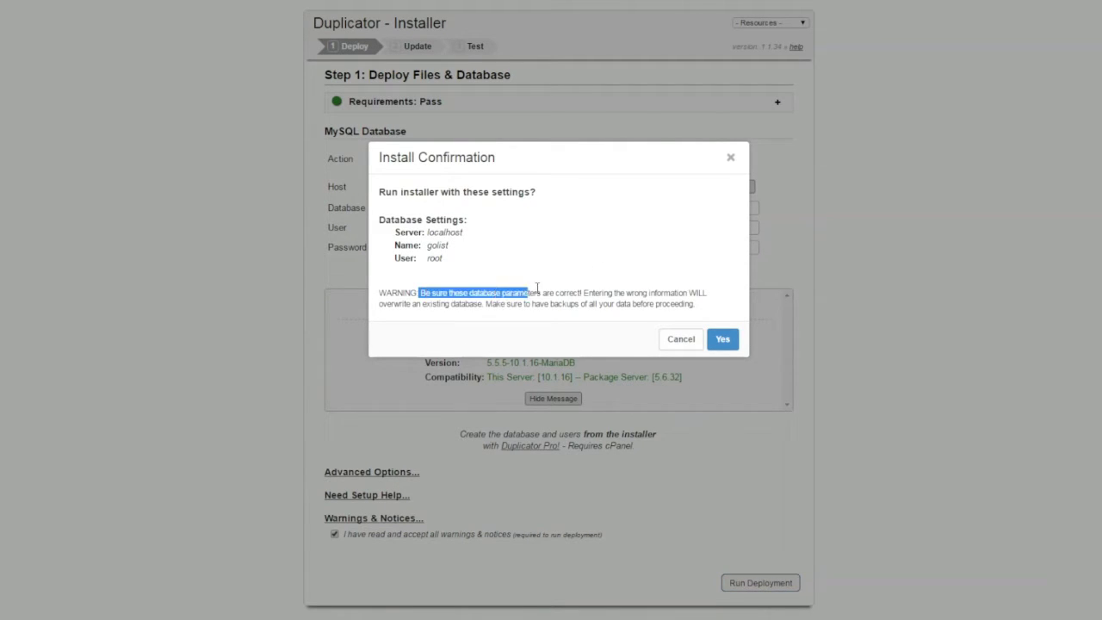
click(564, 299)
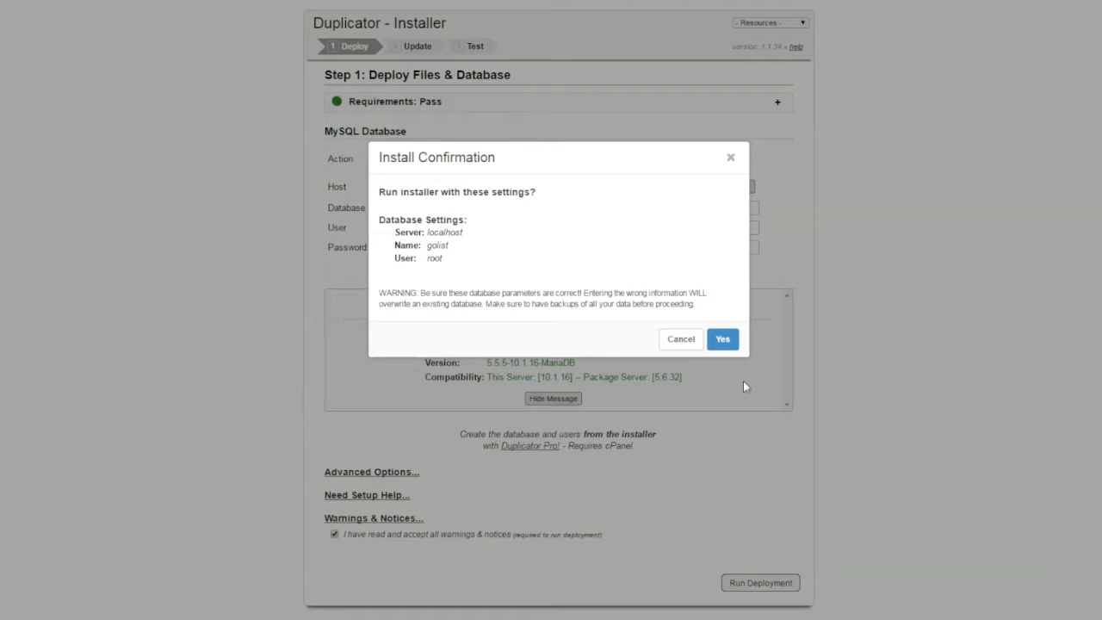
click(723, 339)
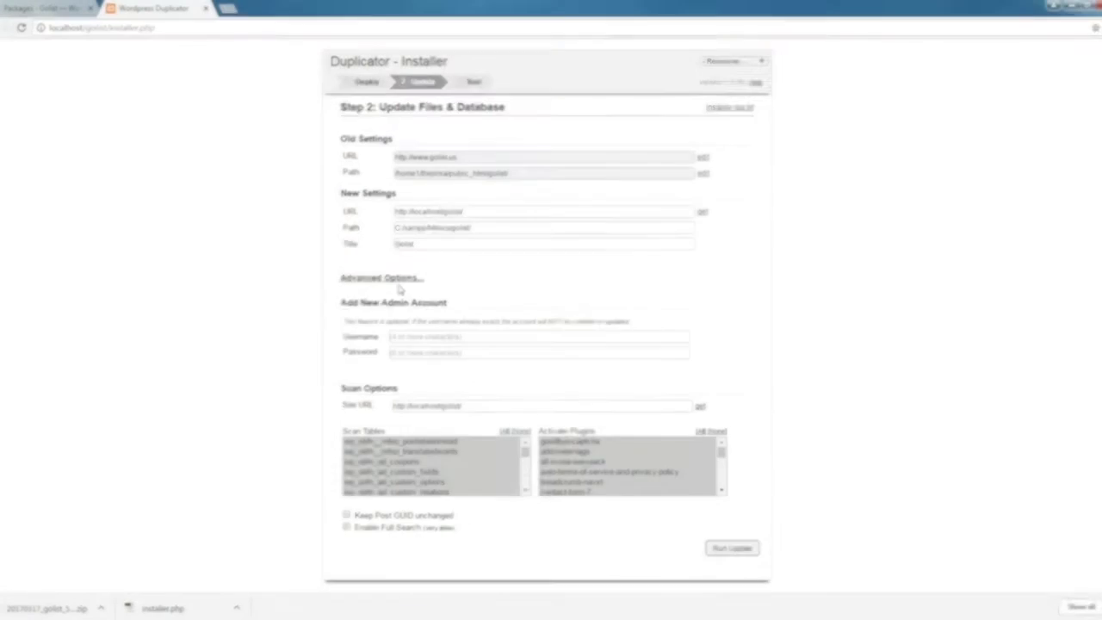
click(398, 280)
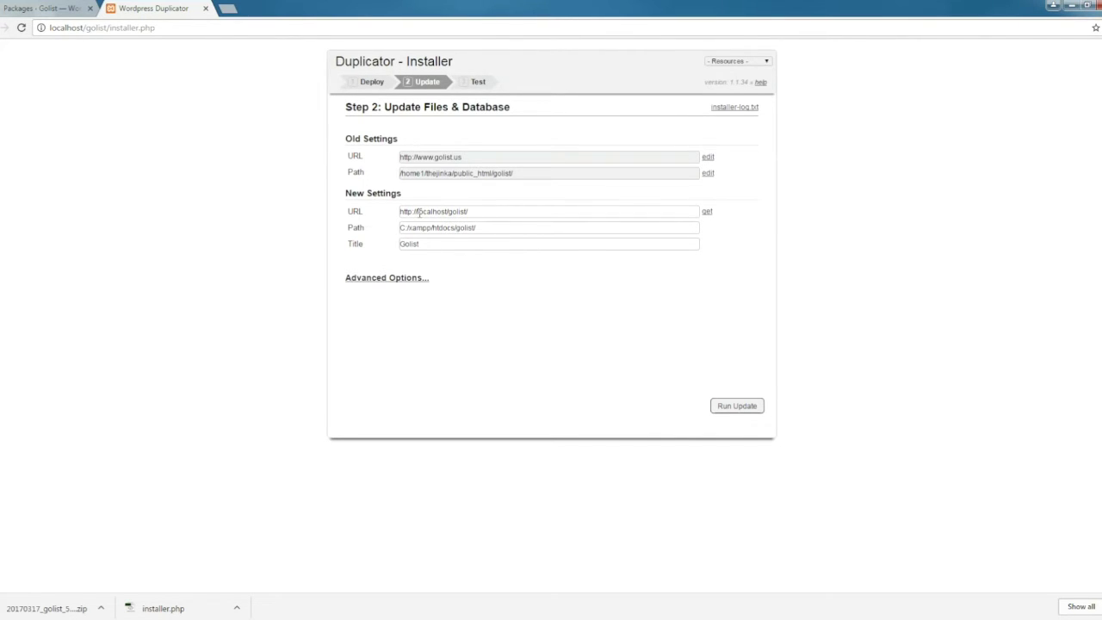
double_click(420, 212)
click(475, 211)
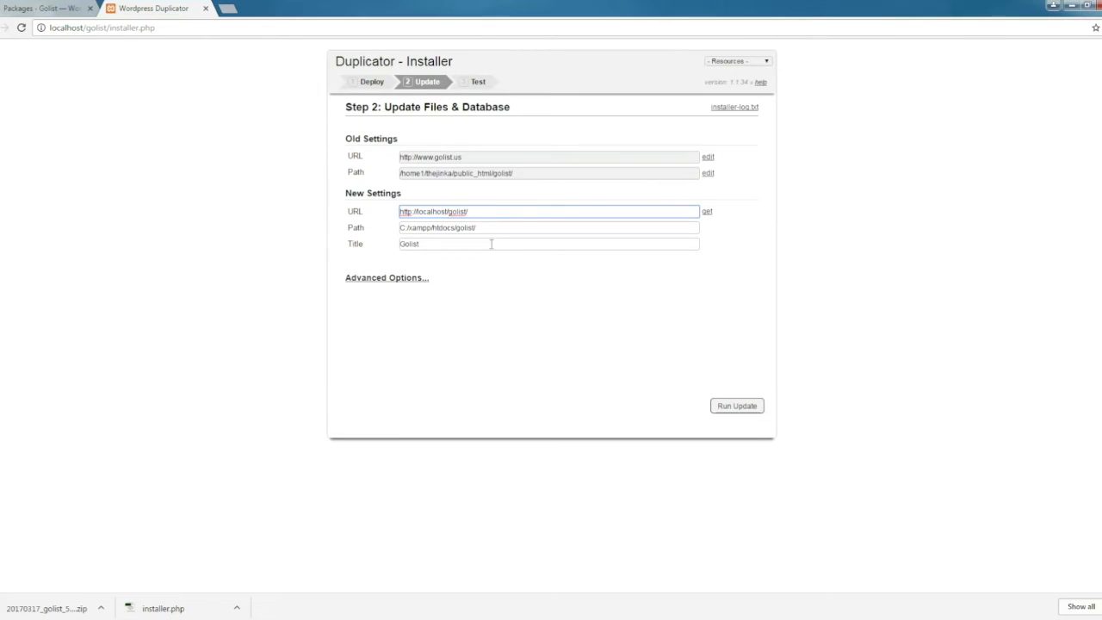
click(734, 408)
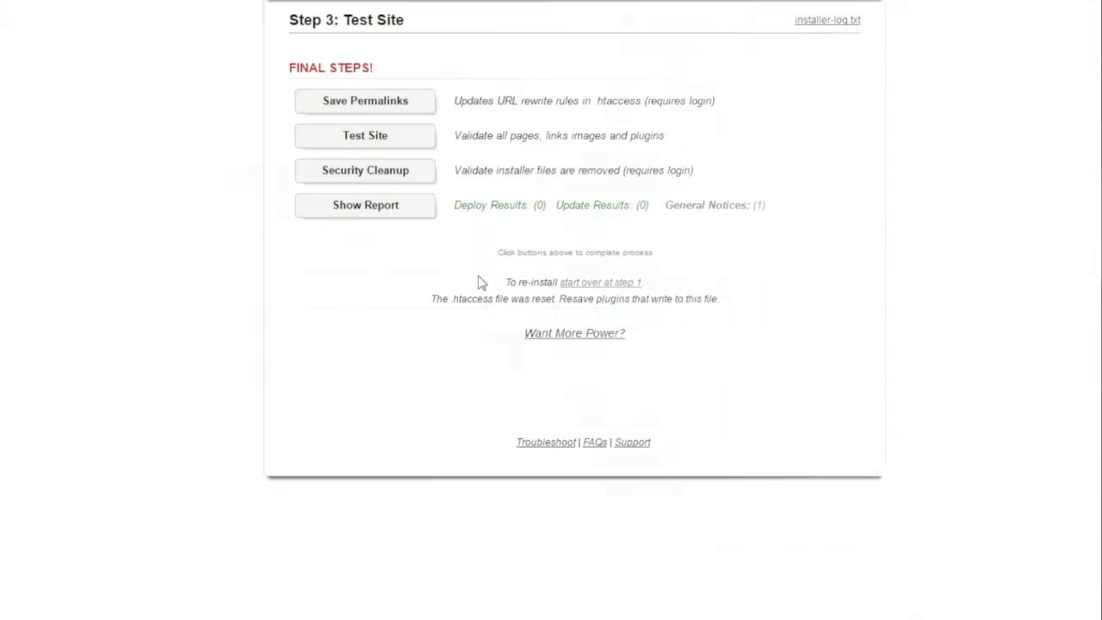
Start Security Cleanup from the installer's final steps and reach the local site's WordPress dashboard
click(496, 204)
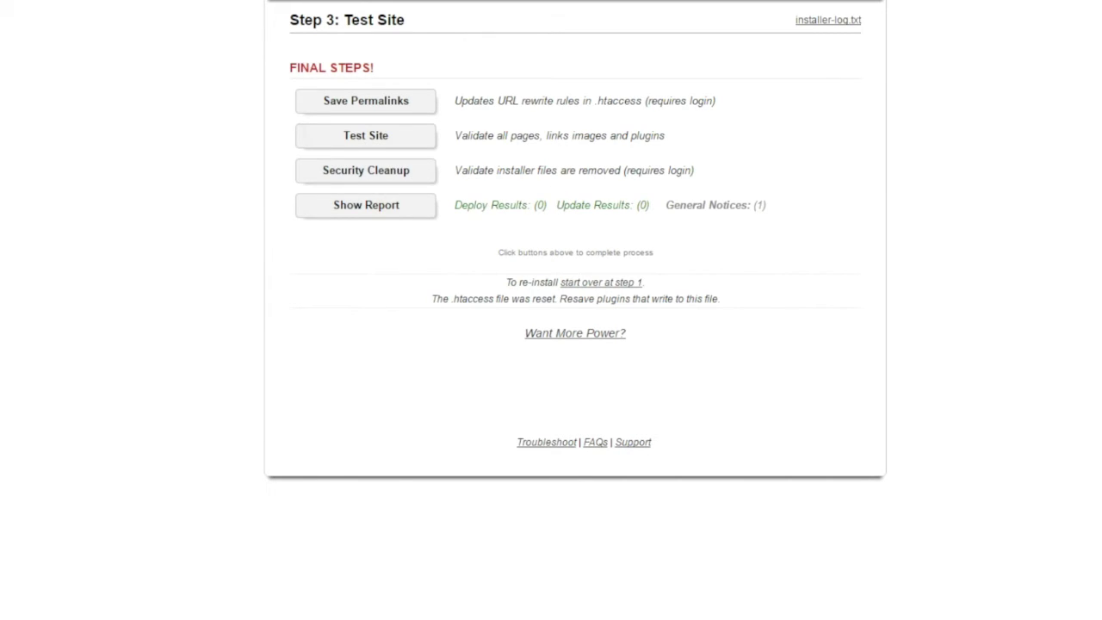
click(377, 172)
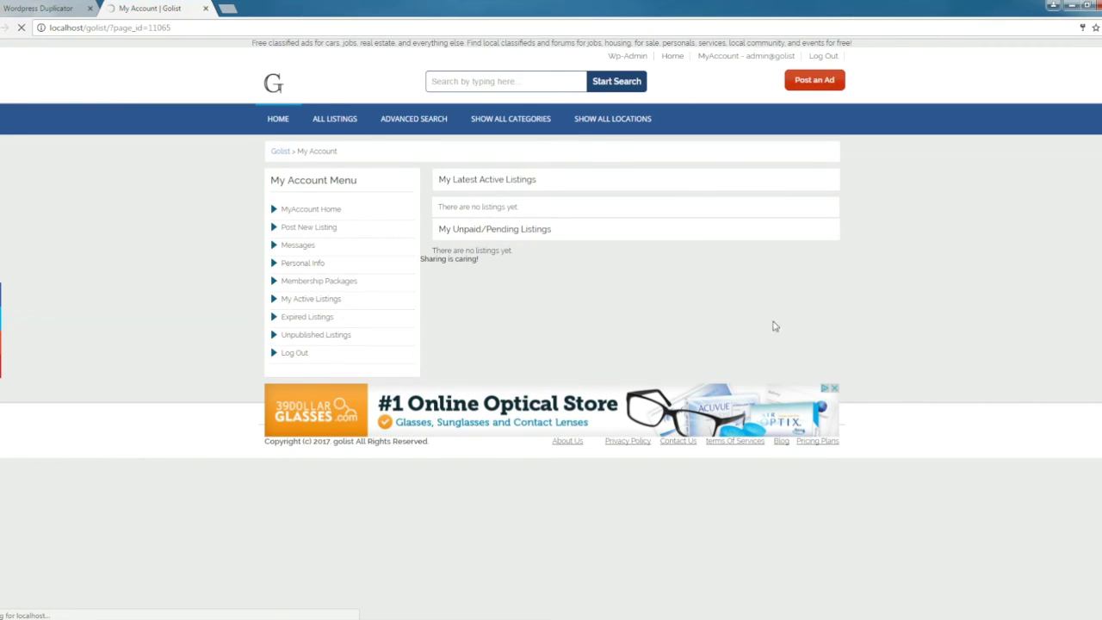
click(321, 308)
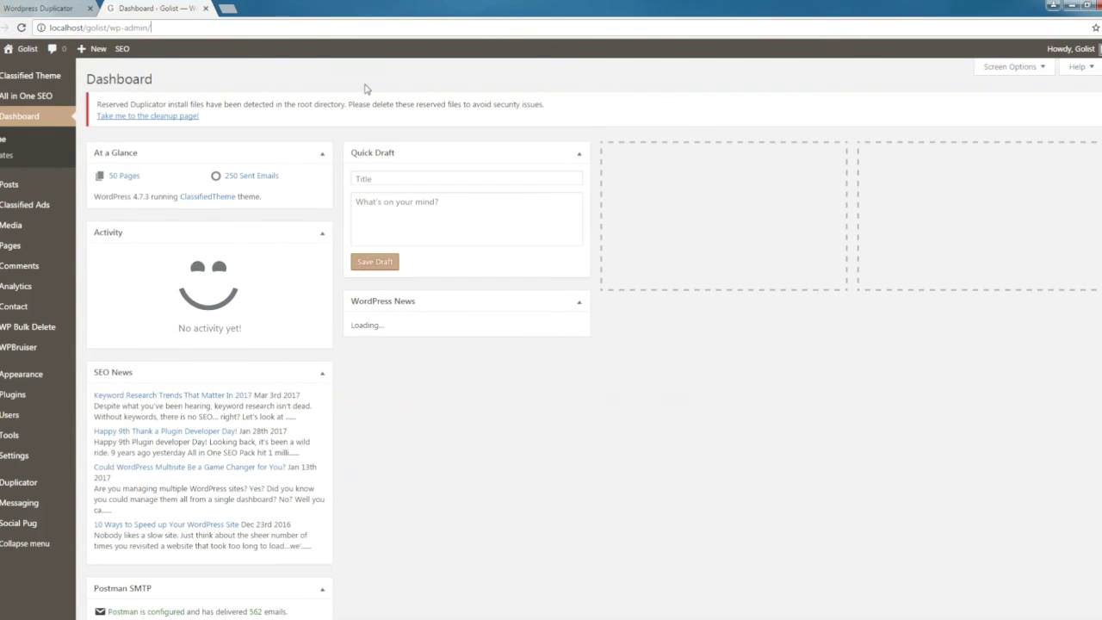
Look over the dashboard and follow its reserved-files notice to the Duplicator cleanup page
scroll(517, 482, down, 4)
scroll(552, 531, up, 4)
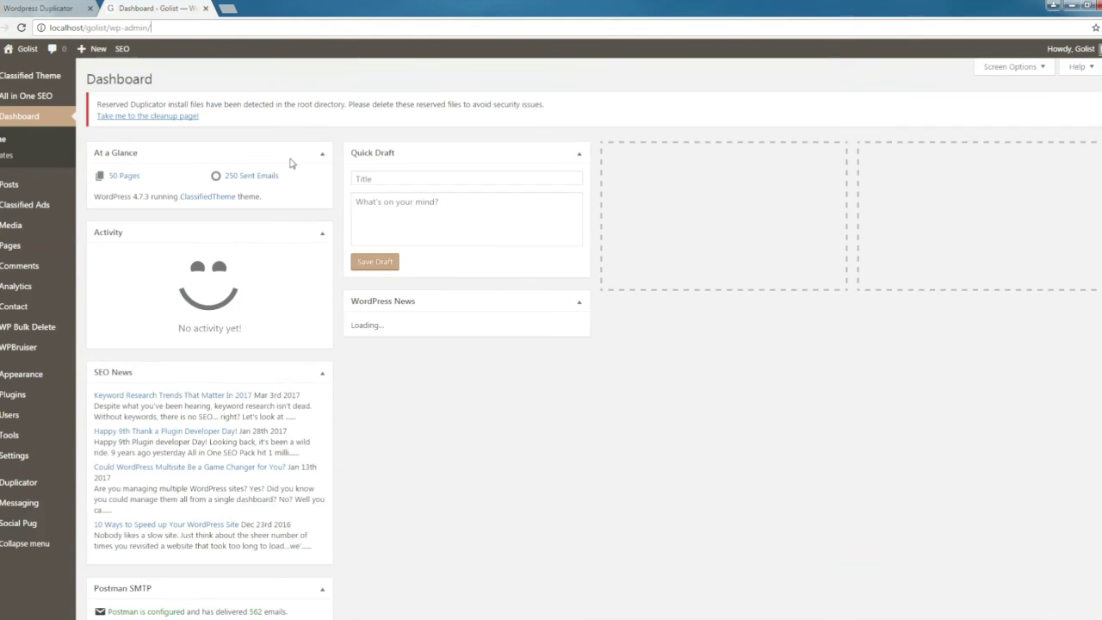
click(142, 117)
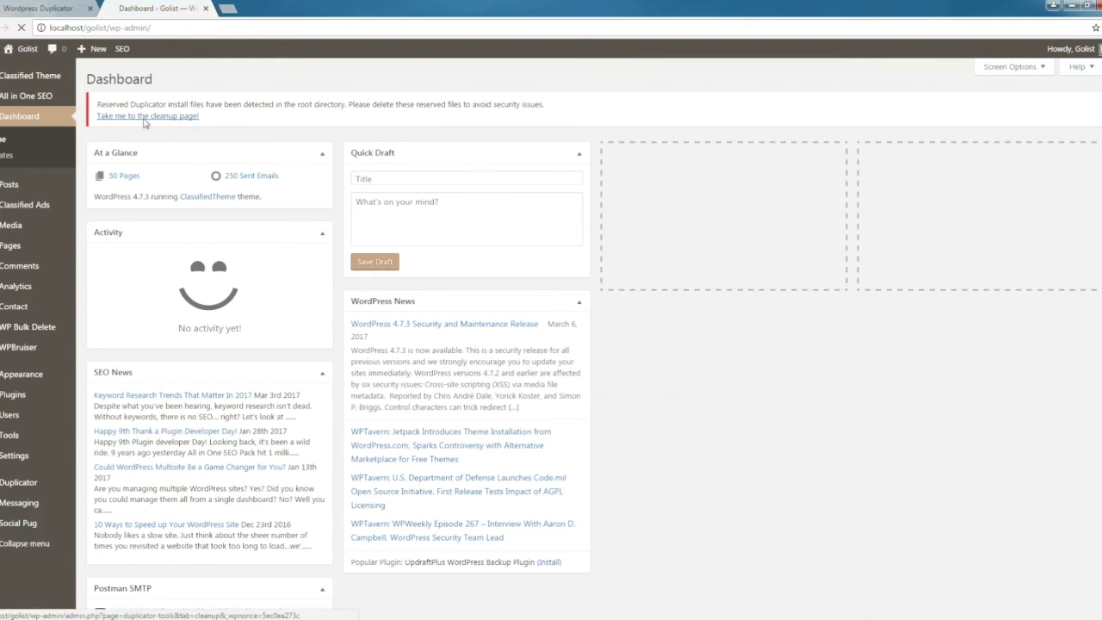